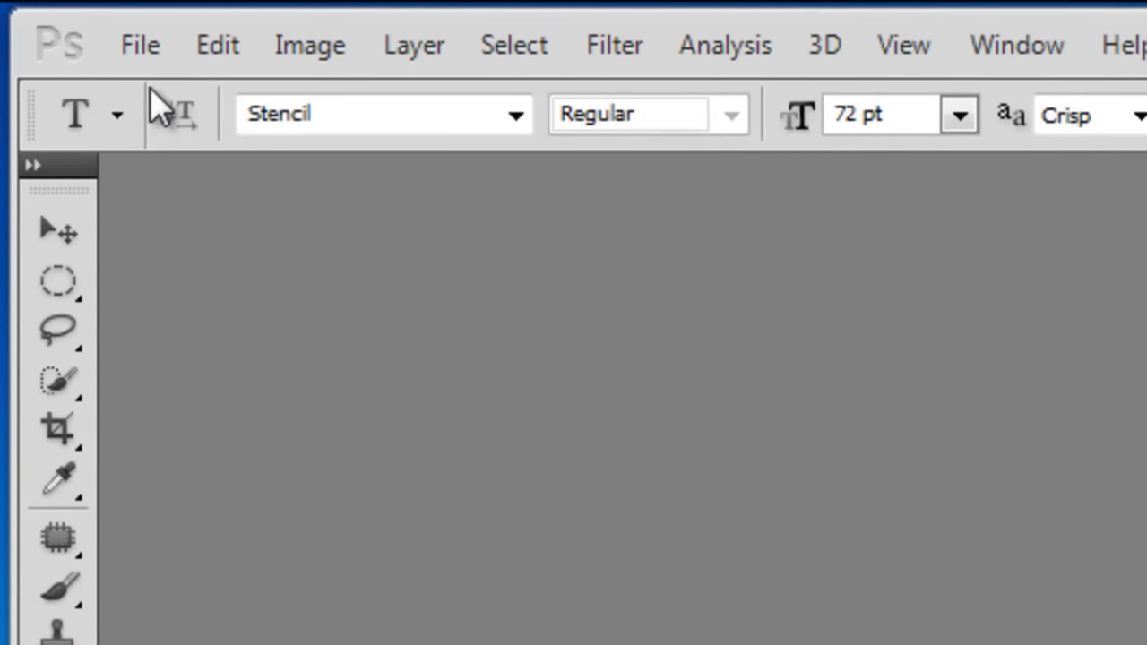
Start a new RGB document of 1500 × 1000 pixels at 300 ppi with a white background
click(139, 49)
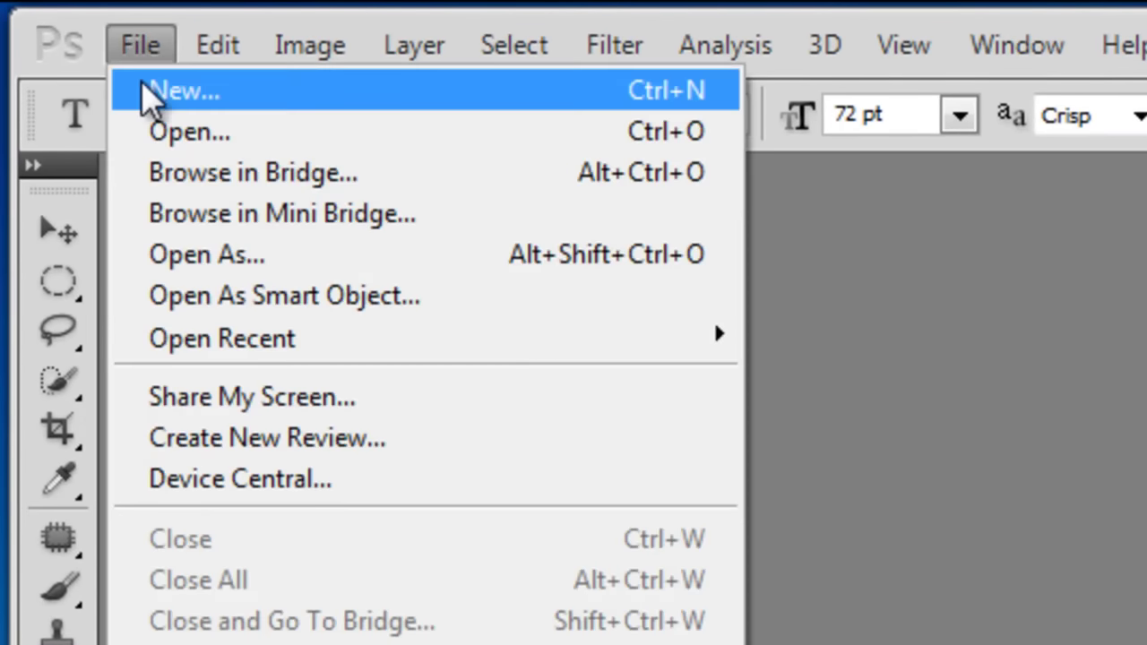
click(224, 90)
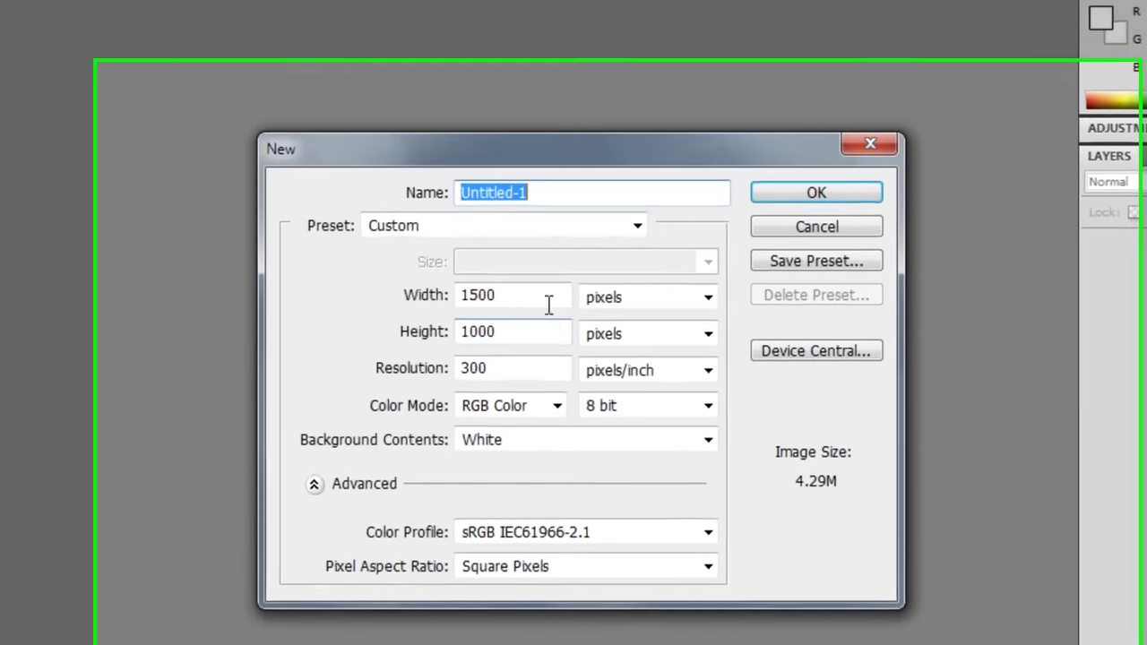
drag(605, 358, 550, 354)
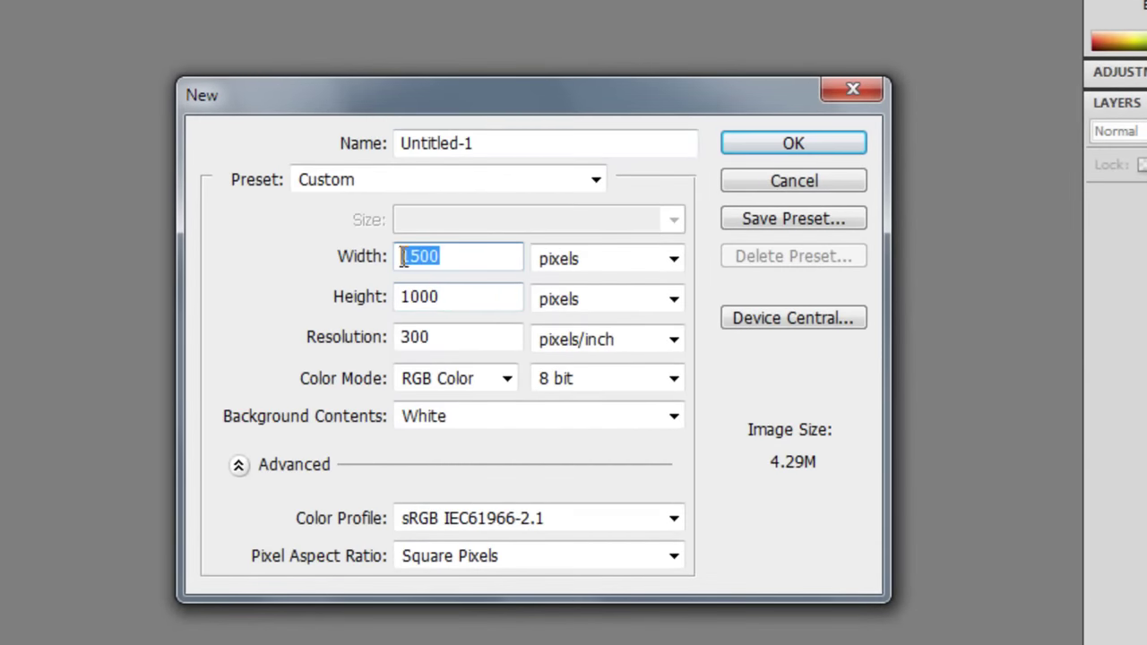
double_click(468, 296)
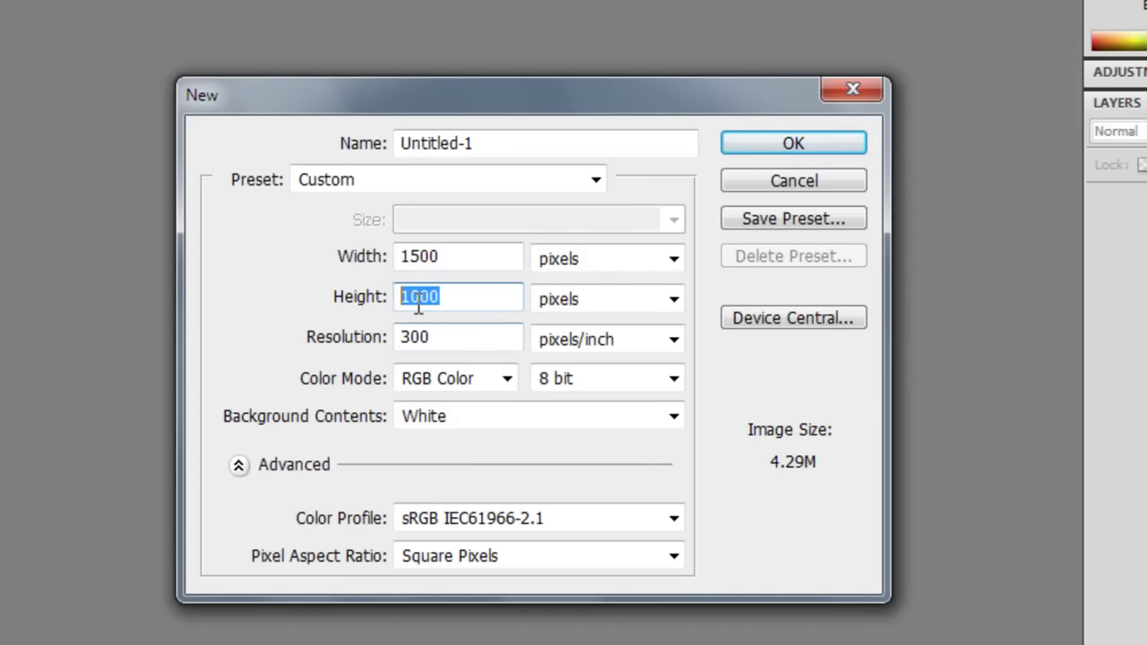
click(788, 147)
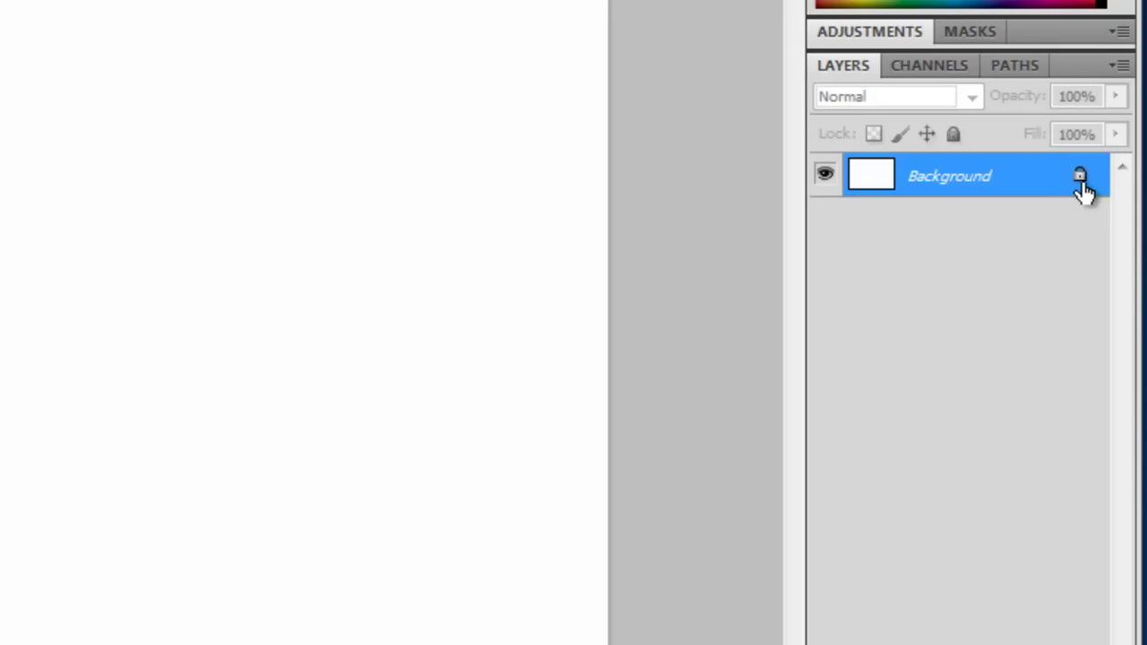
Unlock the Background as Layer 0 and Paint Bucket–fill it with pure black (000000)
double_click(1082, 179)
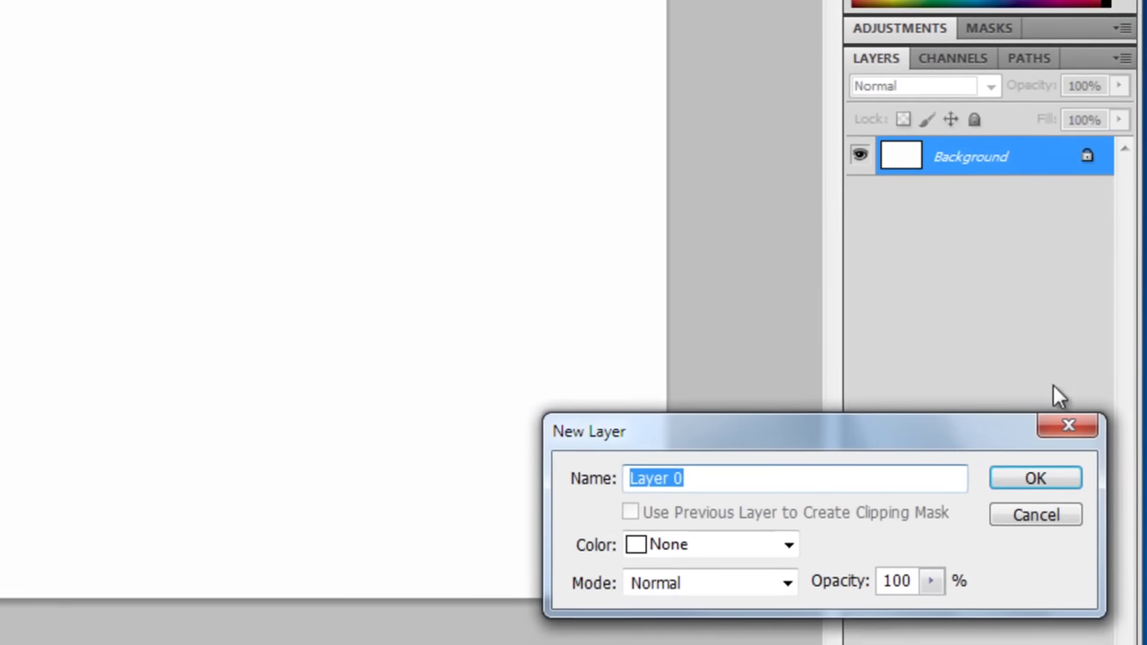
click(1030, 479)
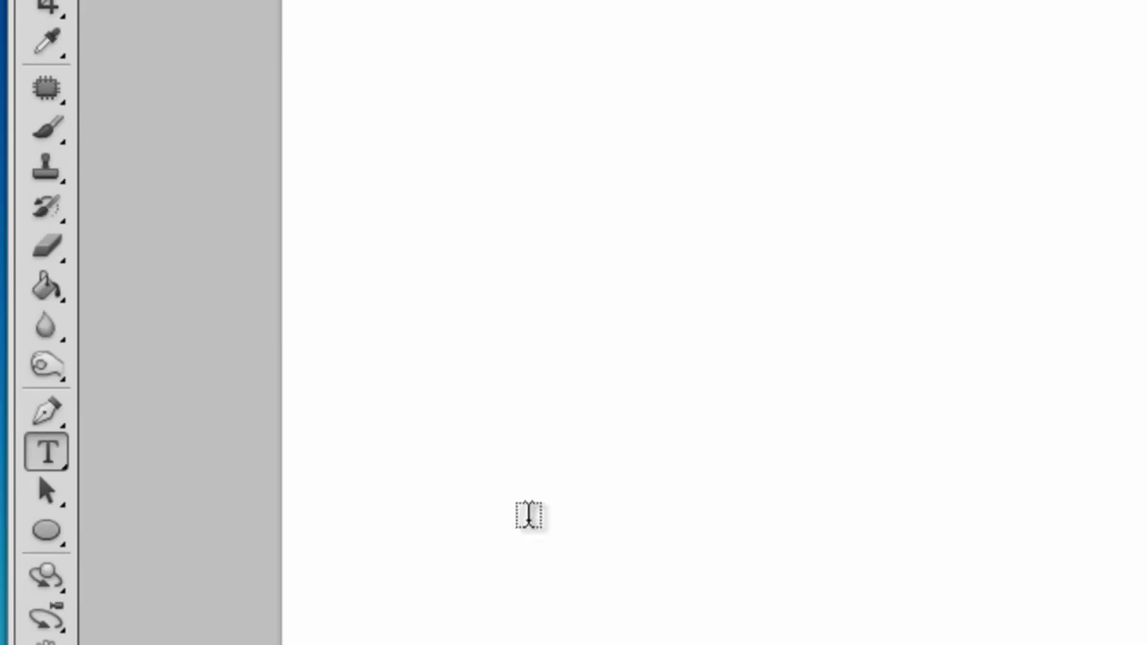
click(58, 291)
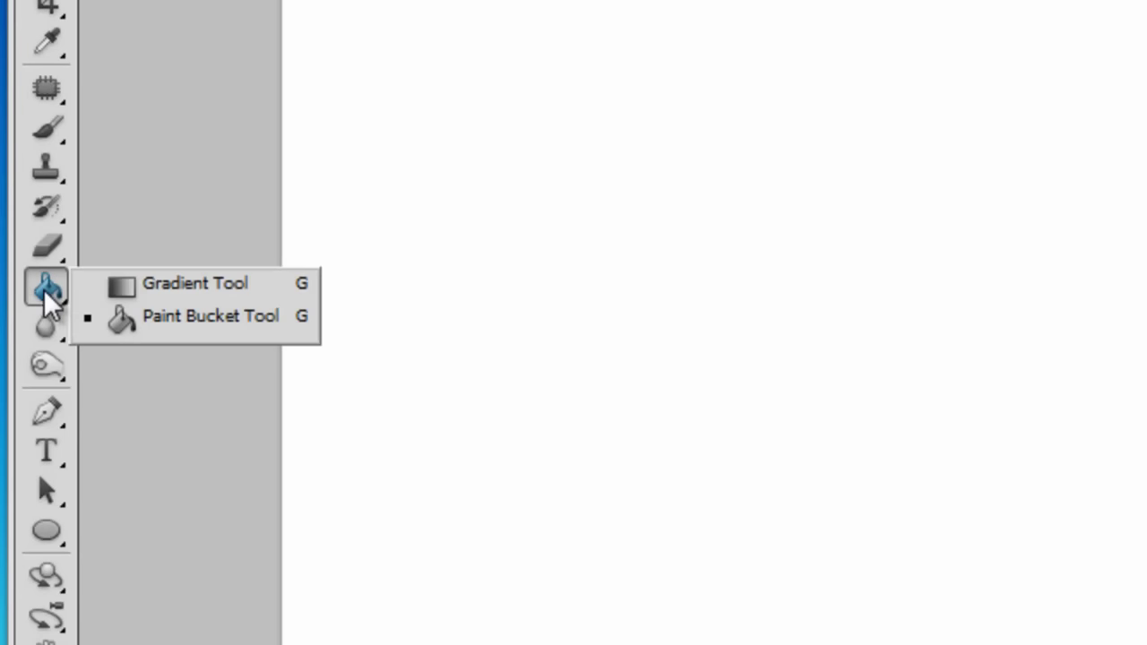
click(267, 317)
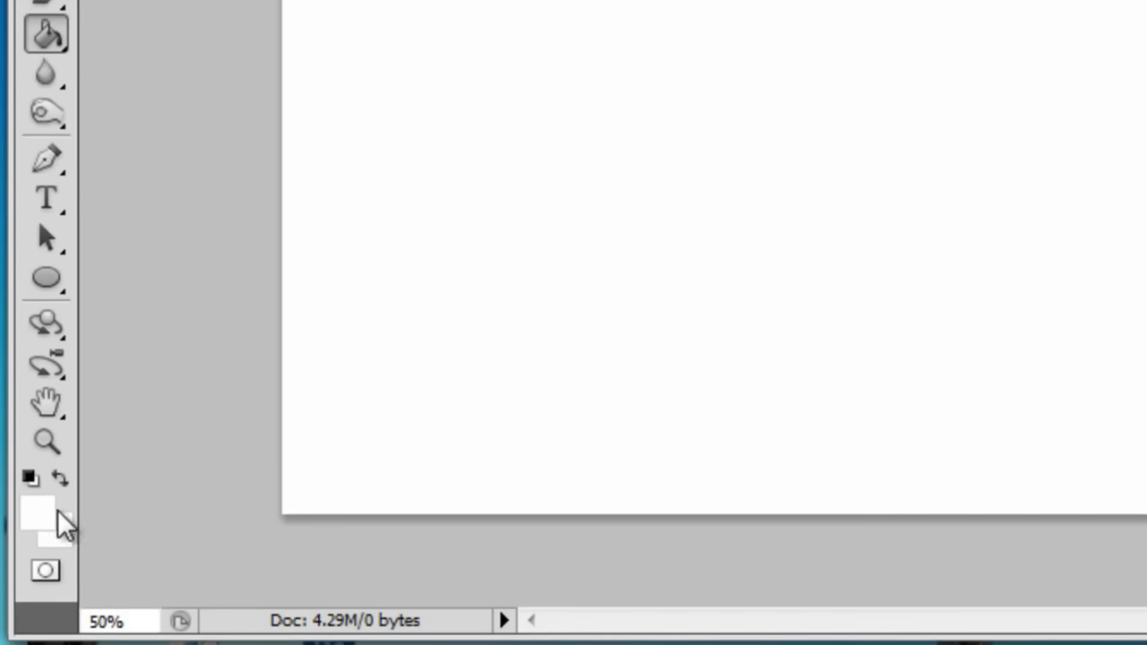
click(51, 518)
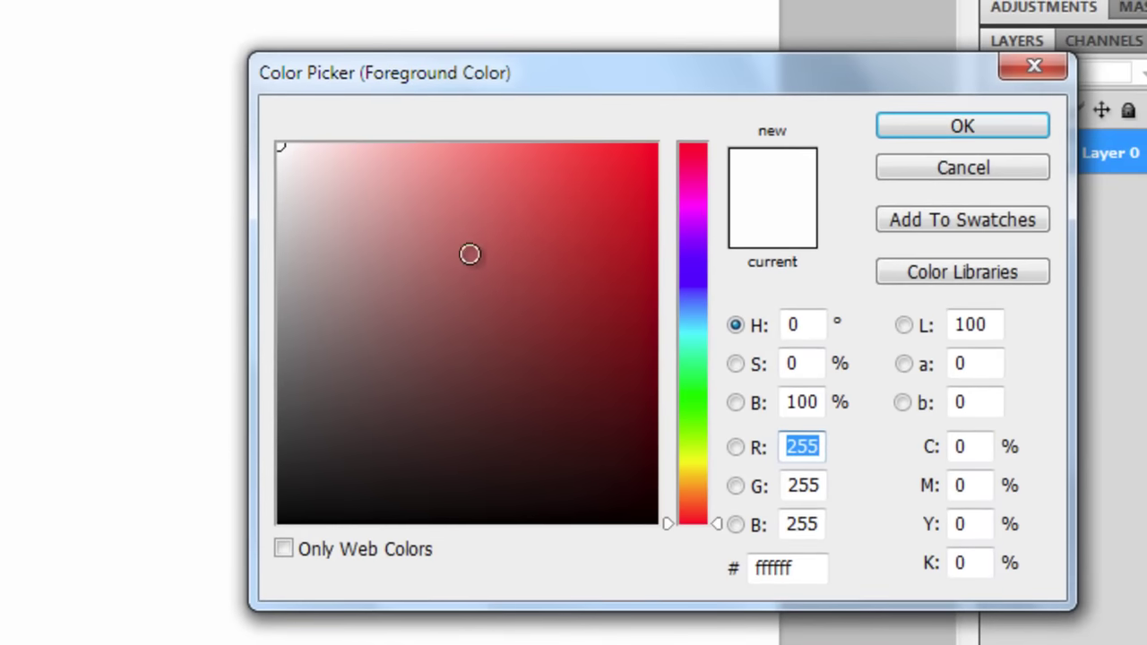
drag(469, 255, 279, 525)
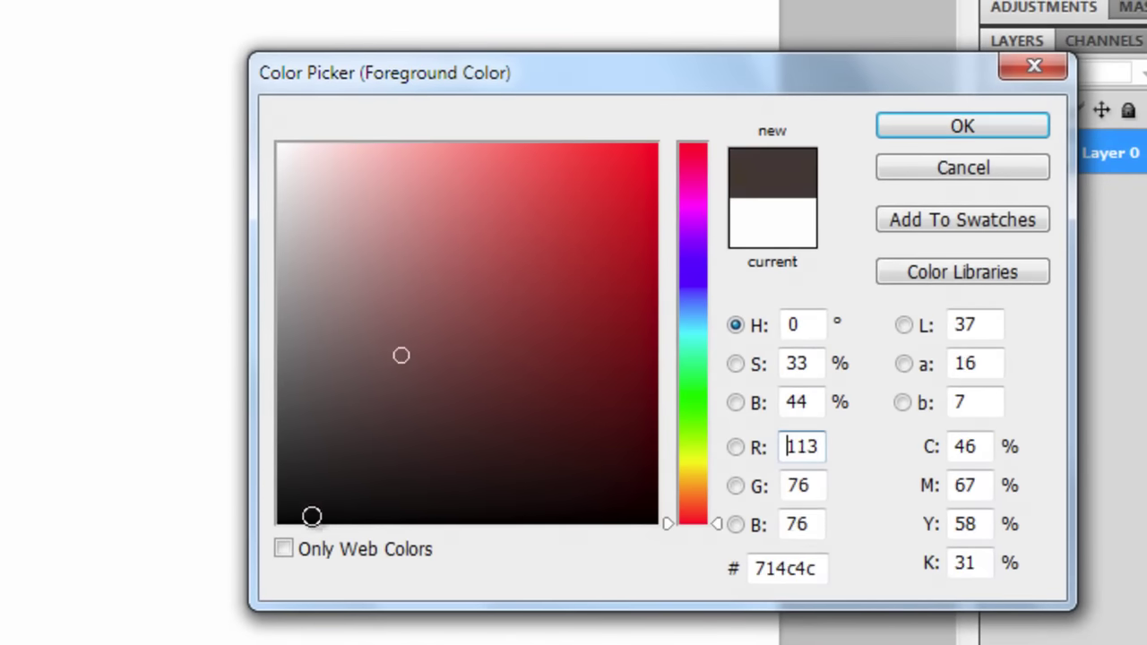
click(956, 125)
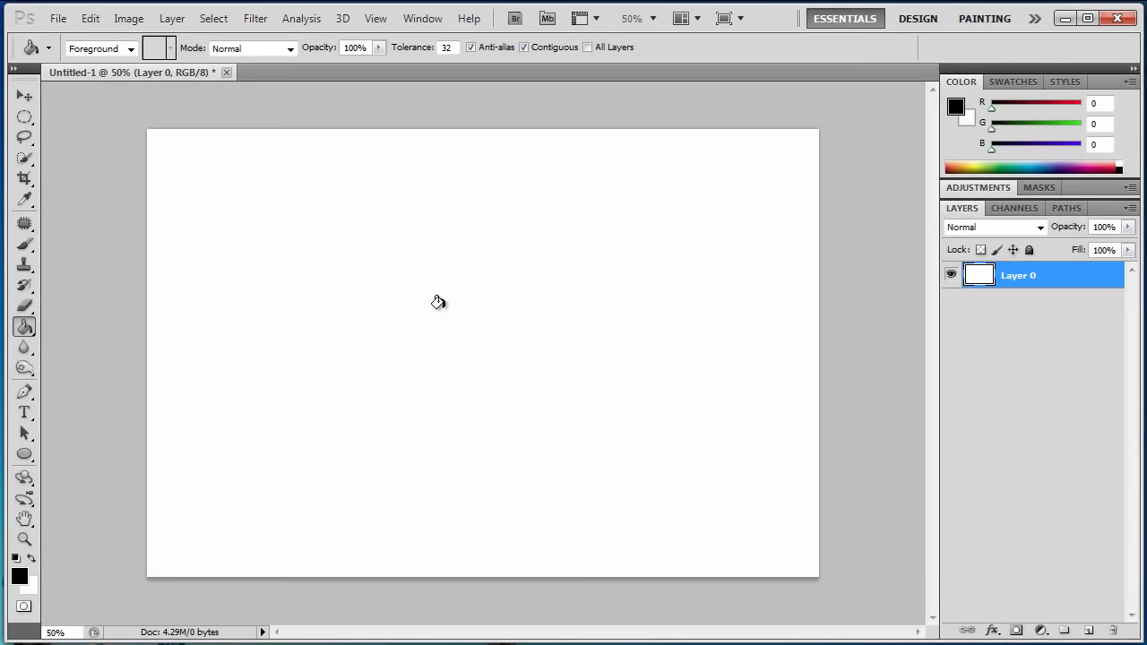
click(437, 303)
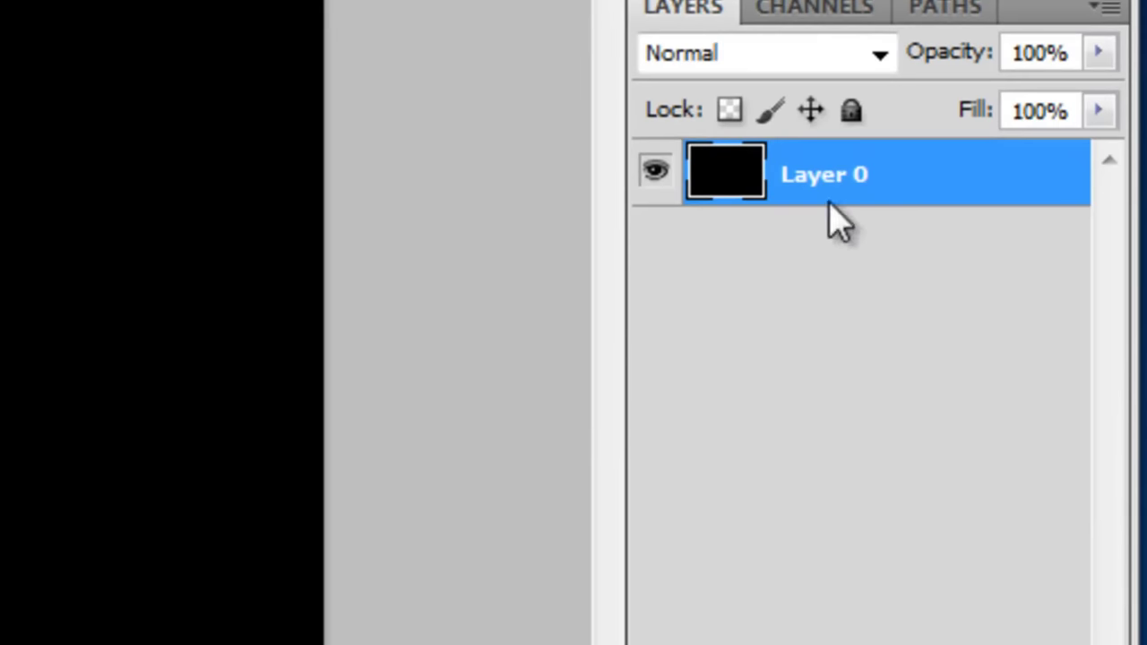
Add a Gradient Overlay to Layer 0 using a black-to-red gradient
right_click(826, 205)
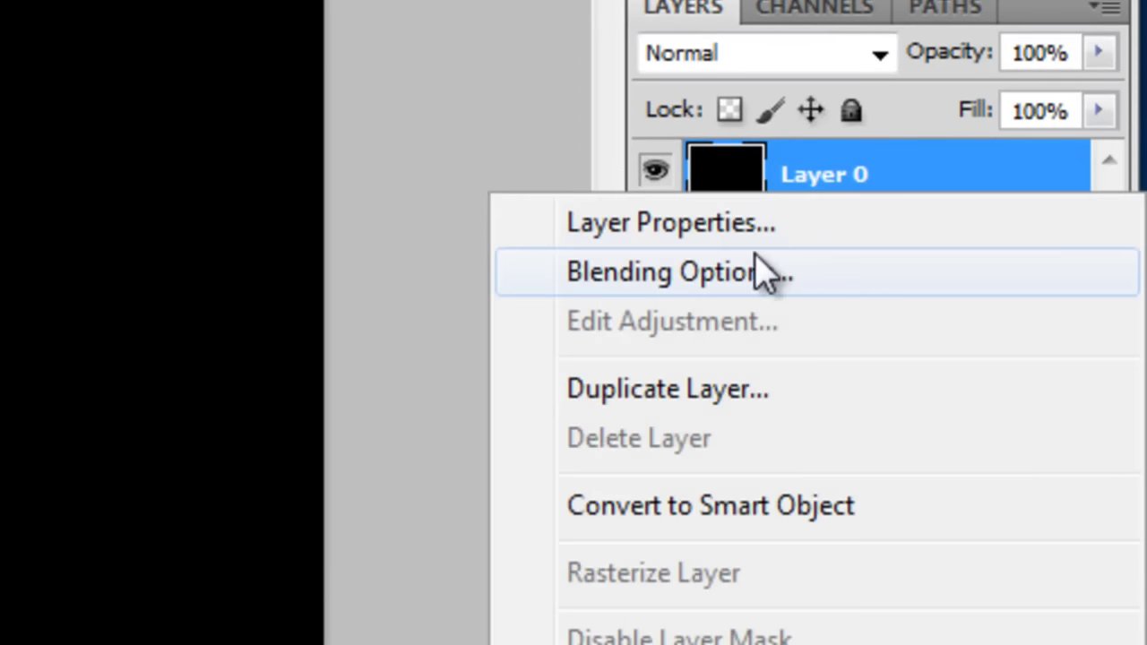
click(794, 278)
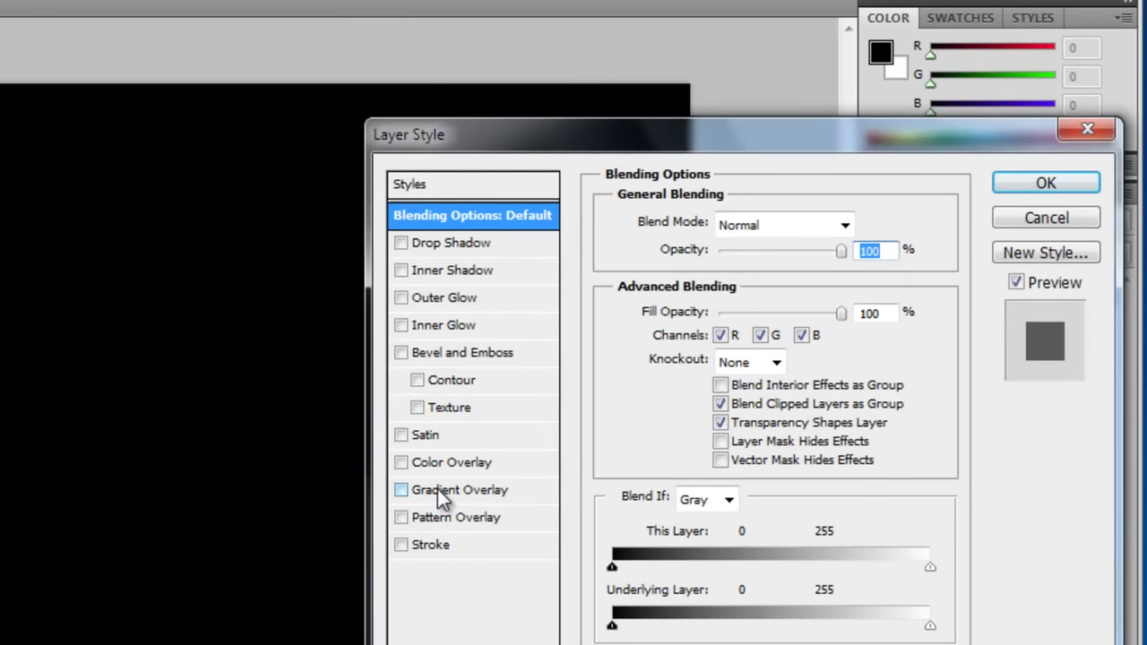
click(451, 489)
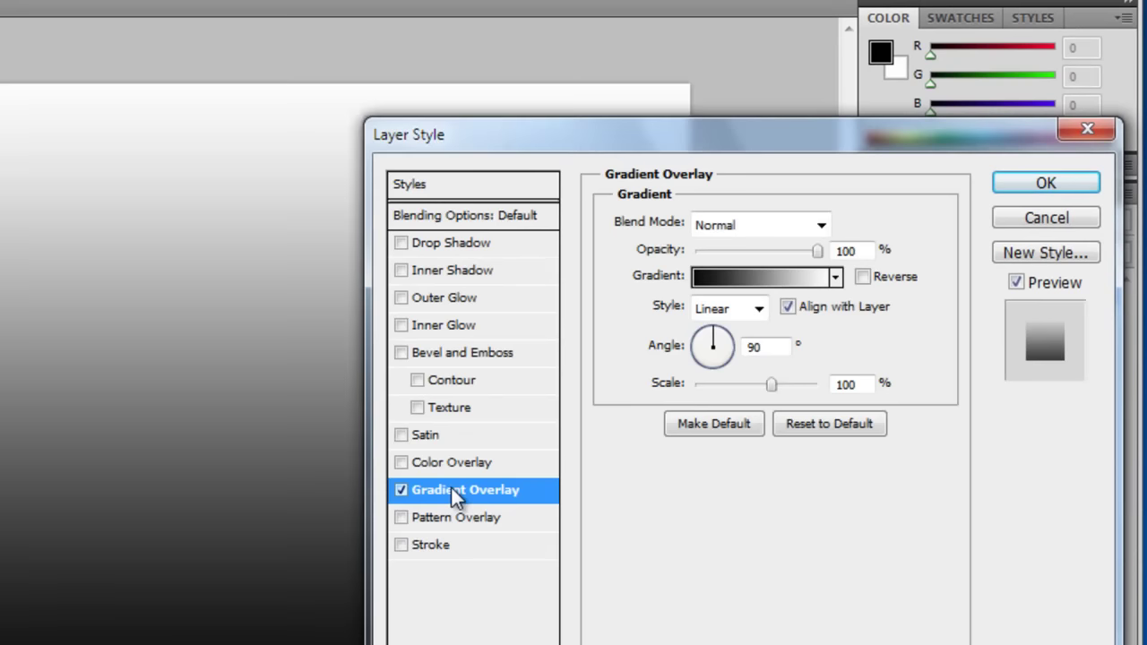
click(742, 275)
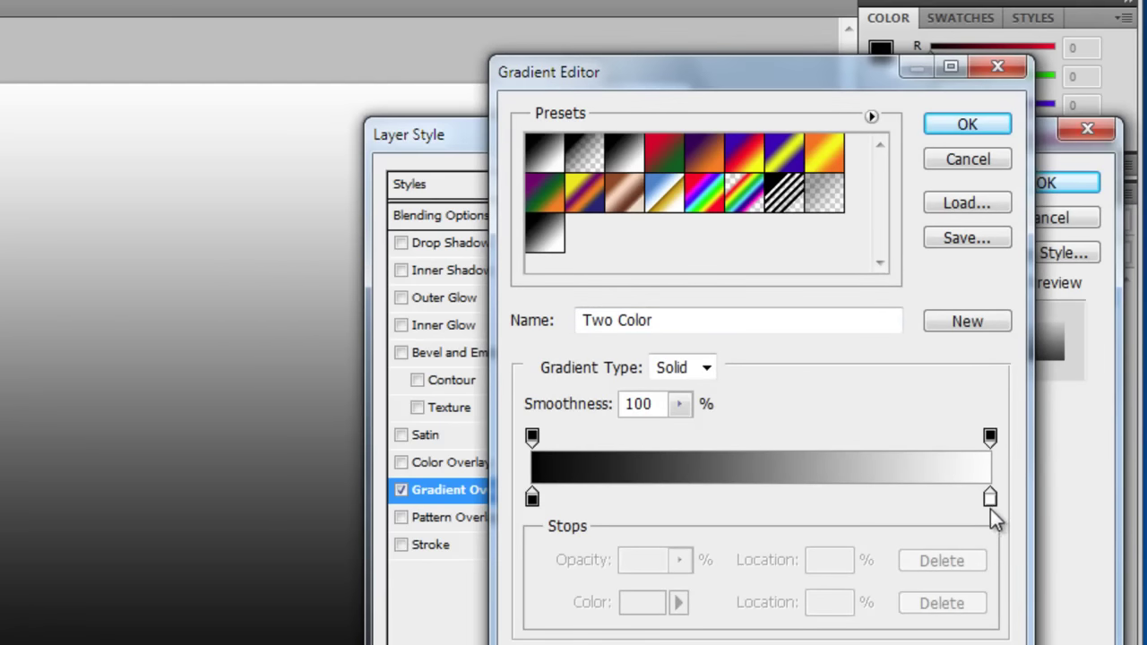
click(989, 499)
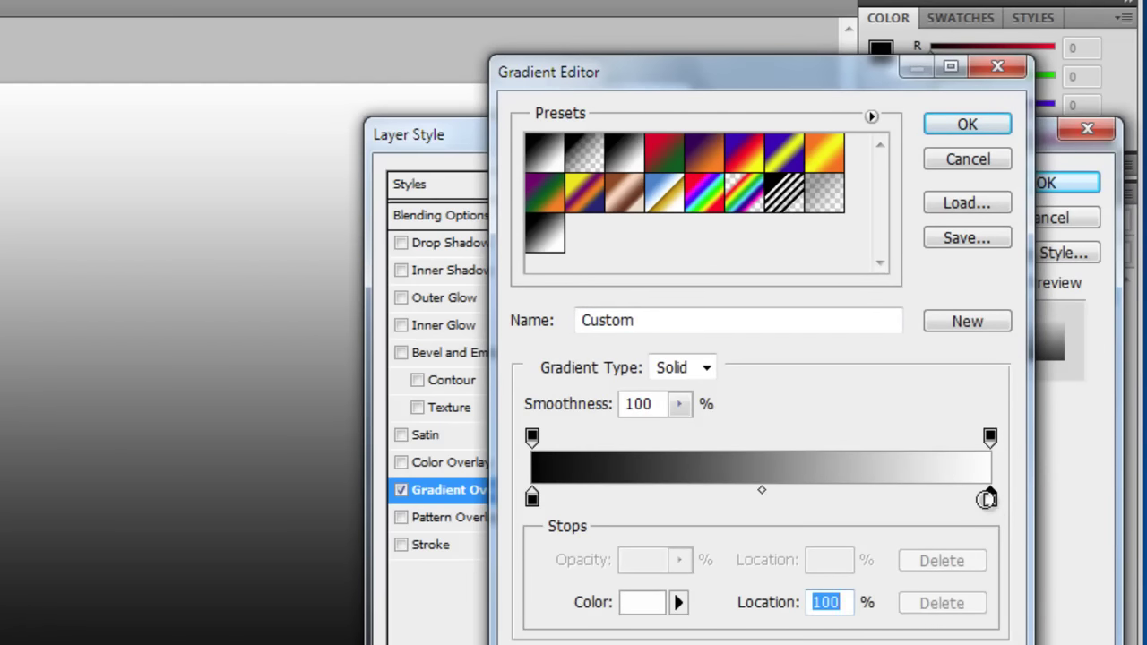
double_click(989, 499)
drag(496, 457, 588, 280)
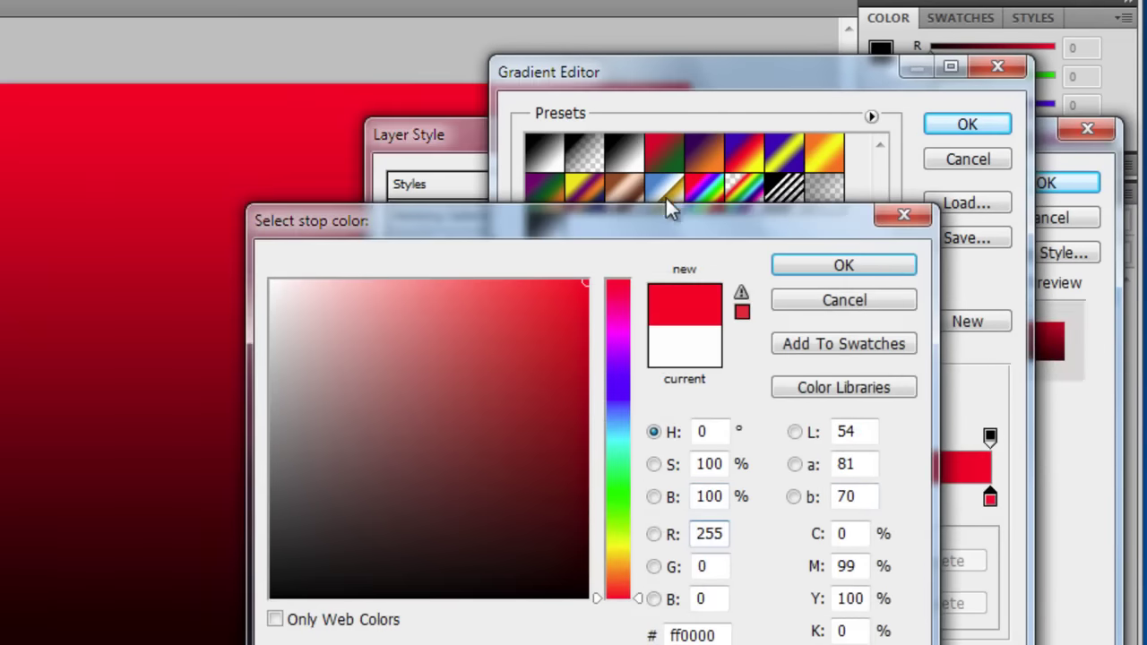
click(874, 271)
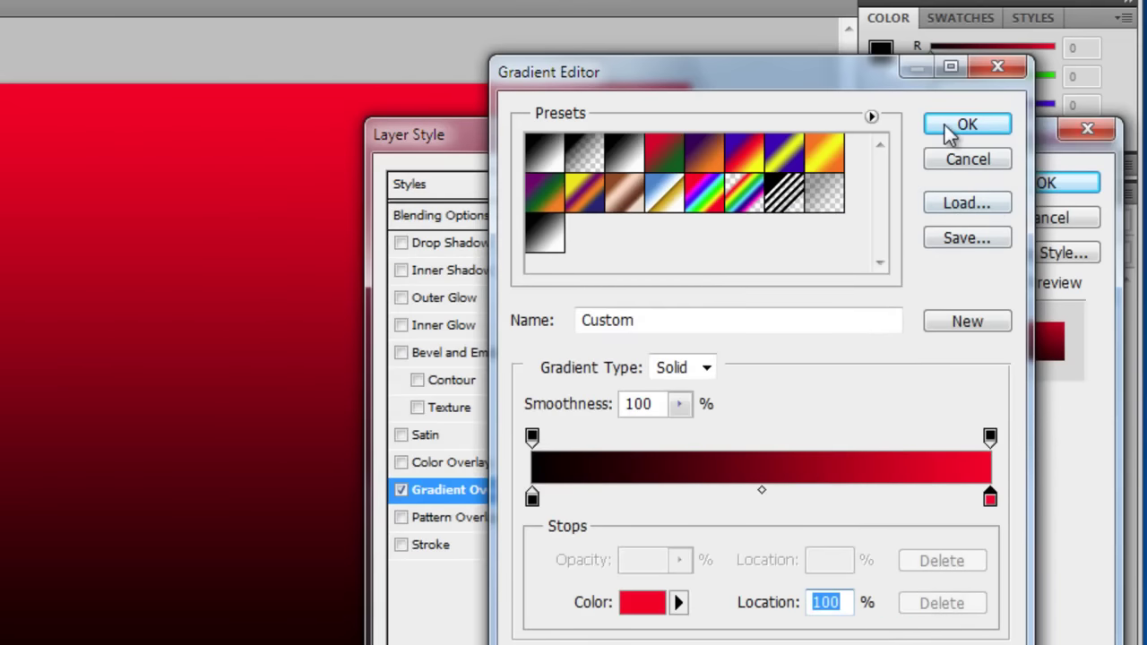
click(959, 125)
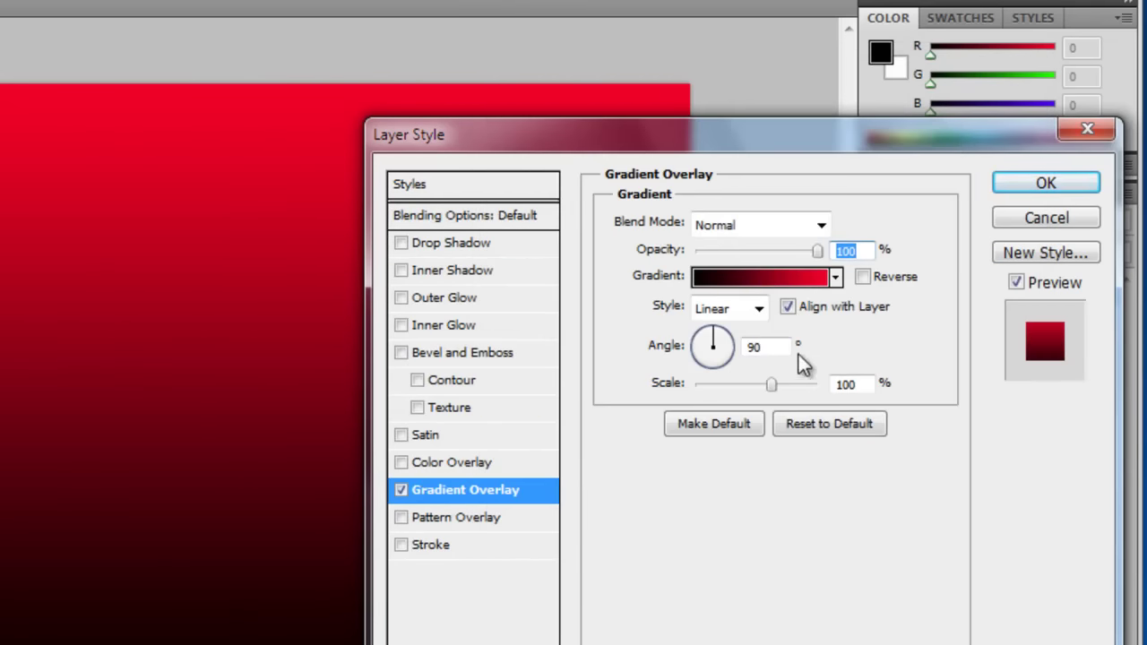
Make the overlay a reversed Radial gradient so red glows in the centre
click(759, 309)
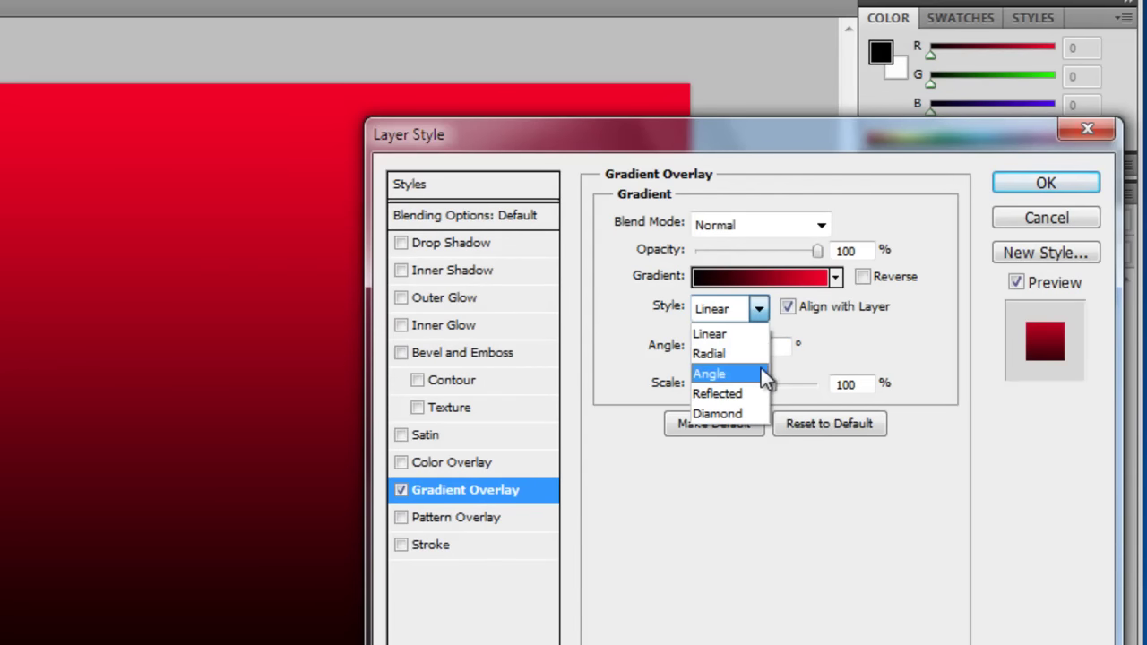
click(724, 355)
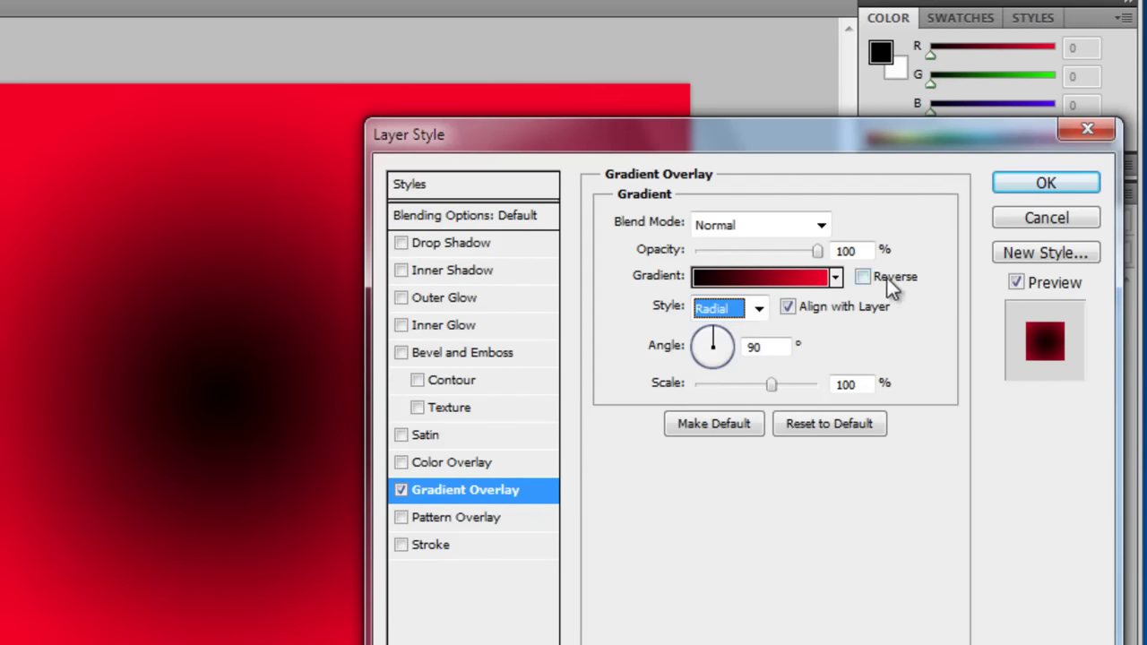
click(866, 279)
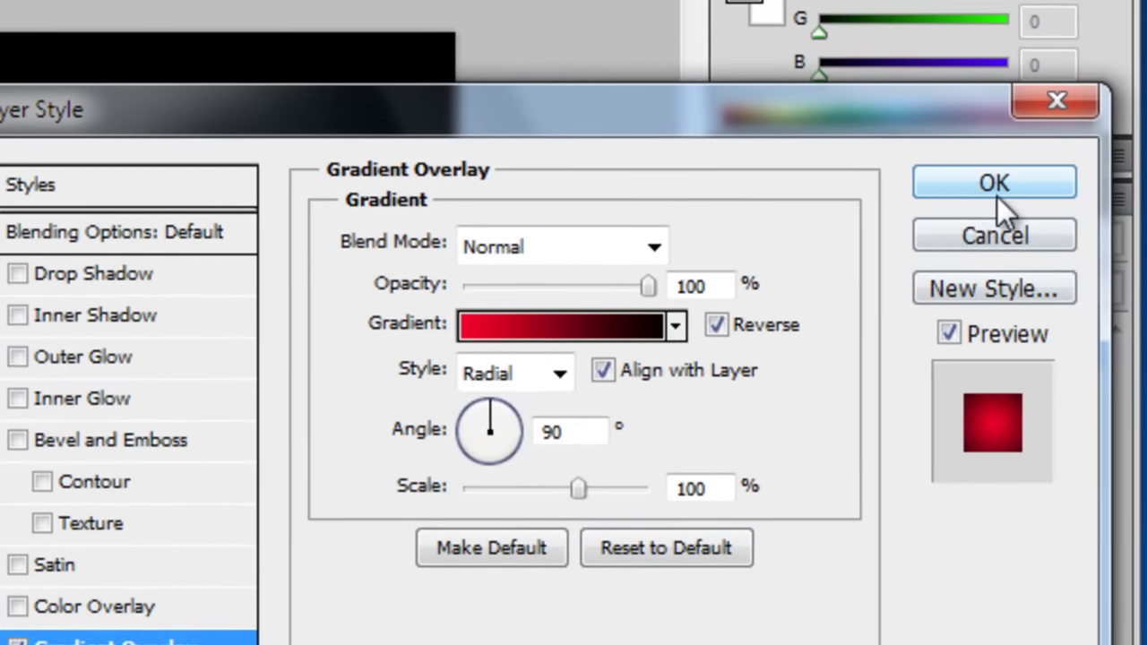
click(982, 189)
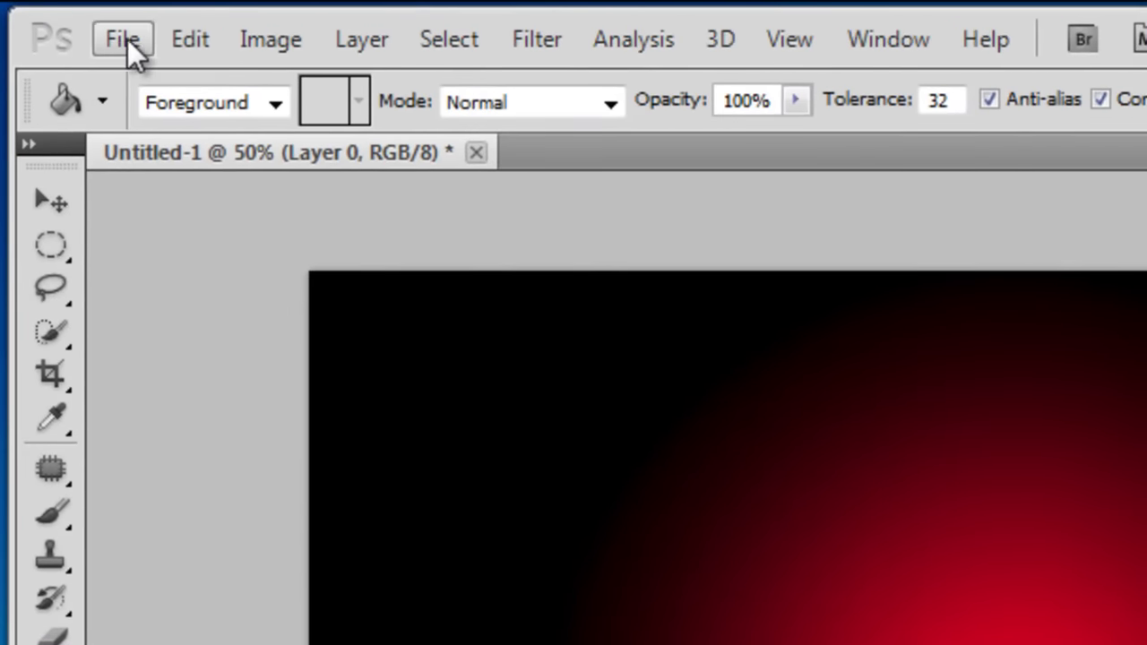
Open the Spiderman_Image file
click(127, 39)
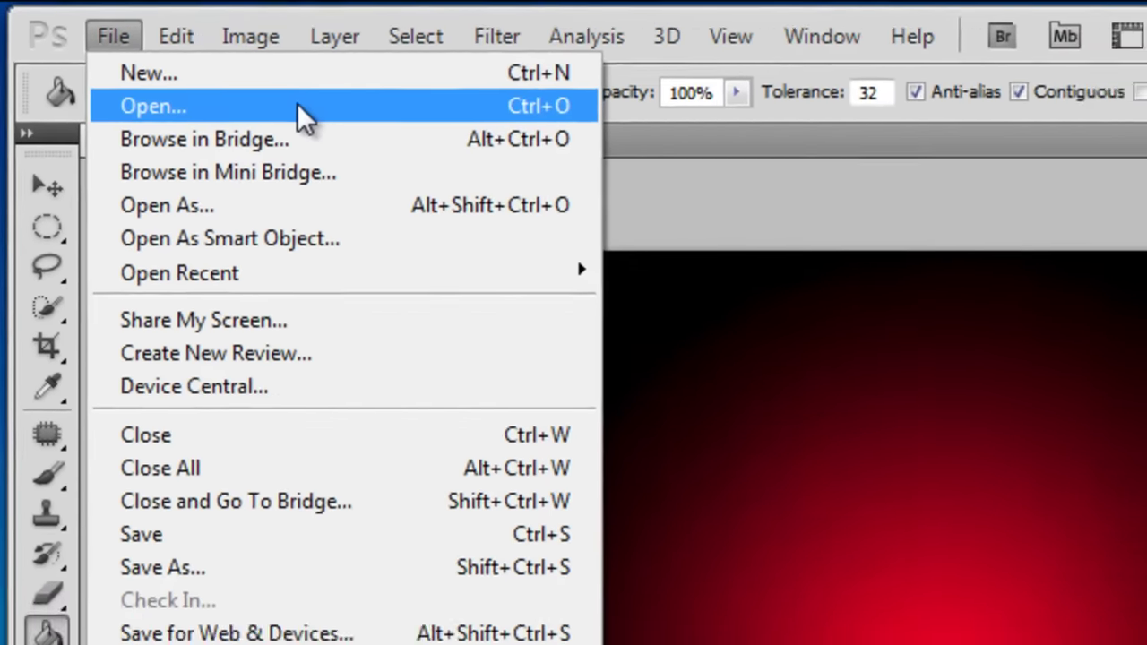
click(298, 108)
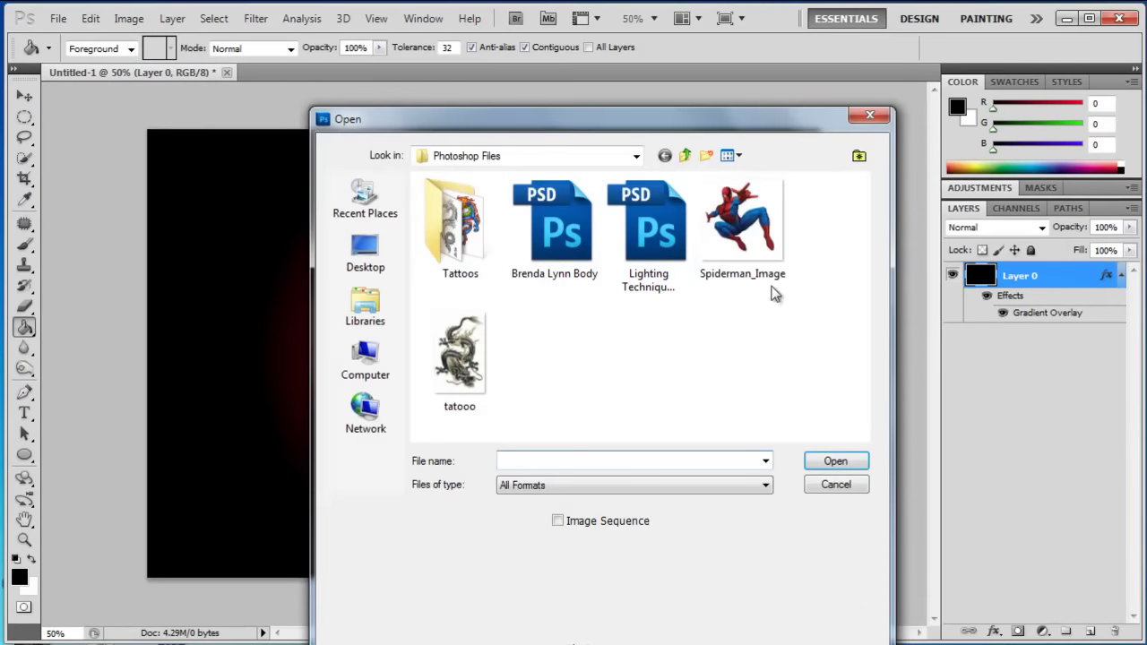
click(742, 229)
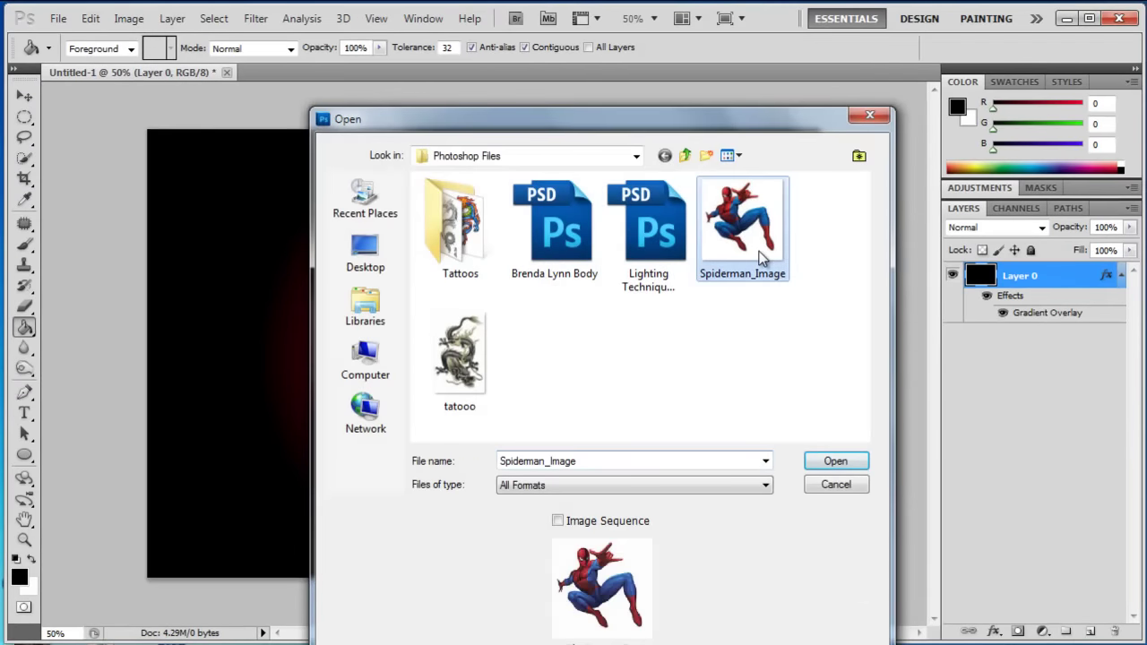
click(831, 461)
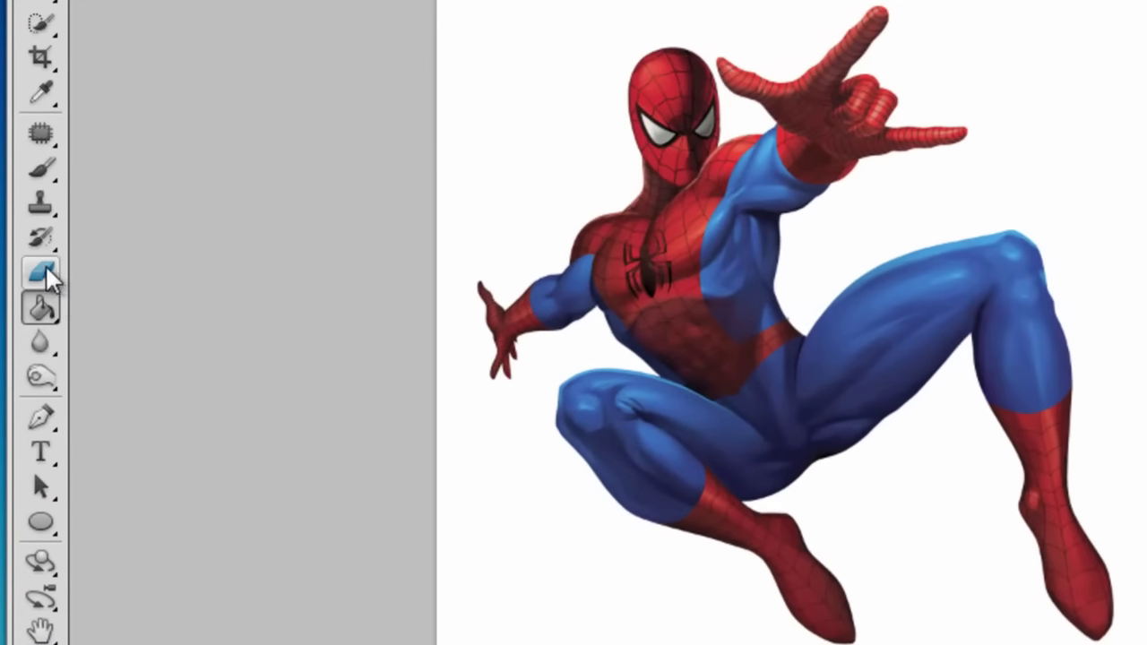
Erase the white background around Spider-Man with the Magic Eraser Tool
click(39, 267)
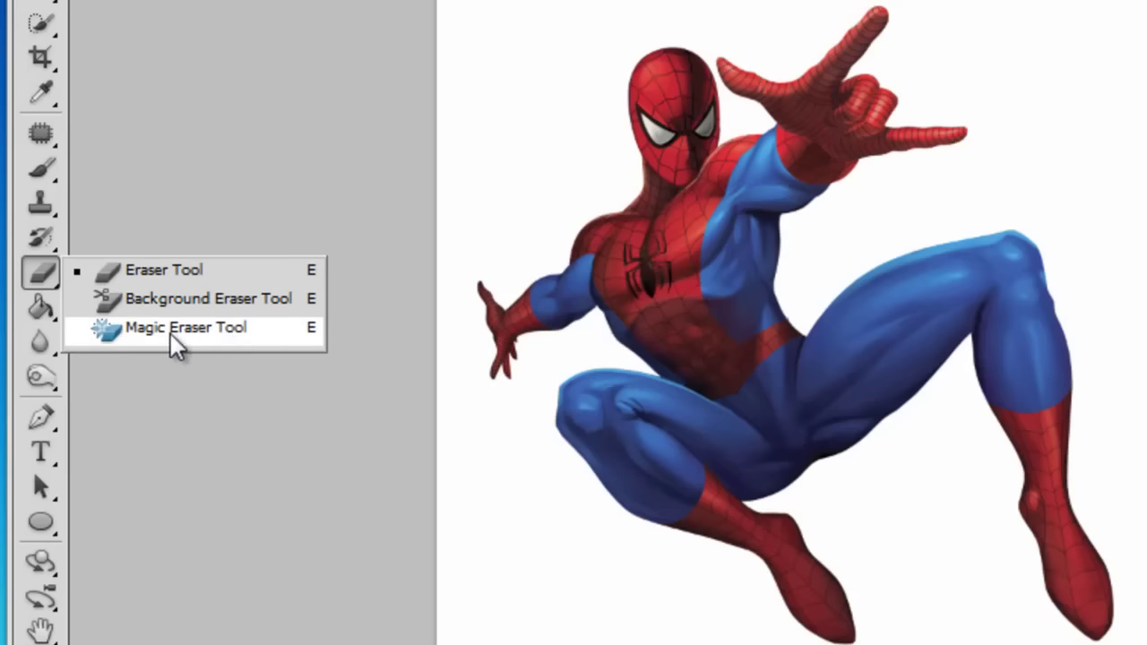
click(226, 333)
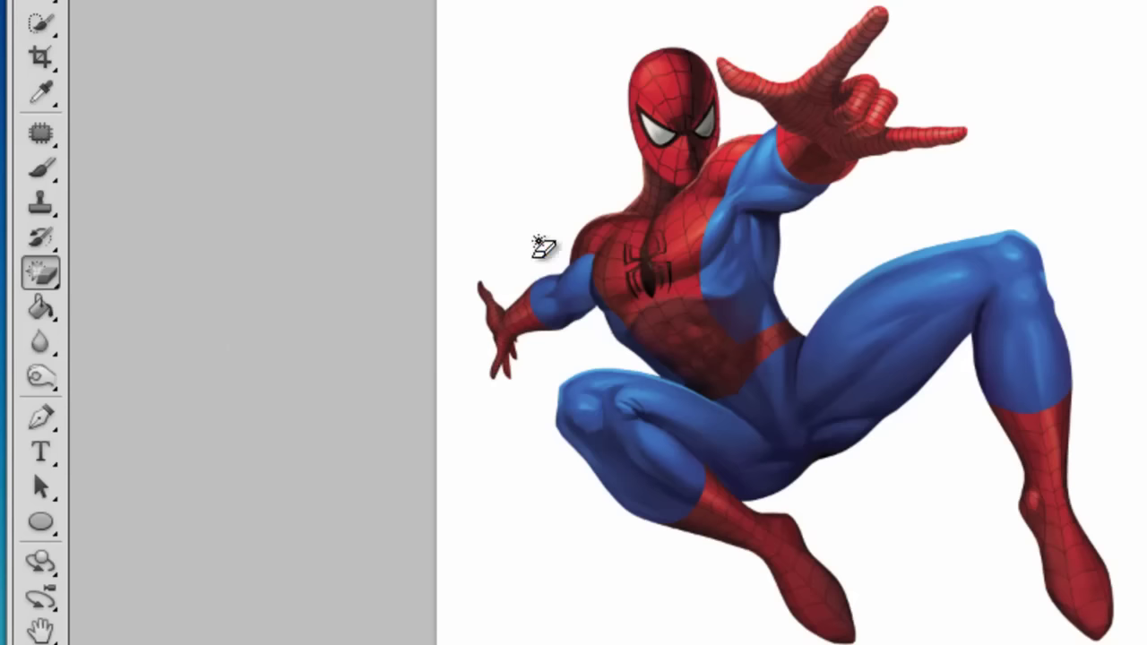
click(544, 139)
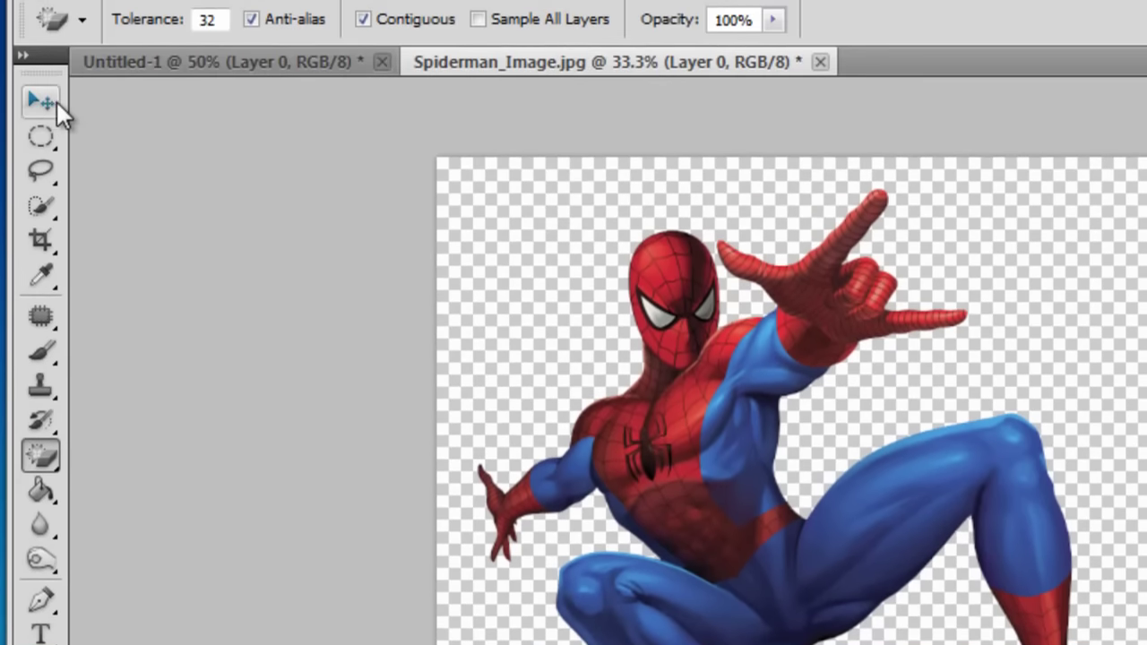
Move the cut-out Spider-Man onto the Untitled-1 red-glow canvas as Layer 1 for resizing
click(40, 101)
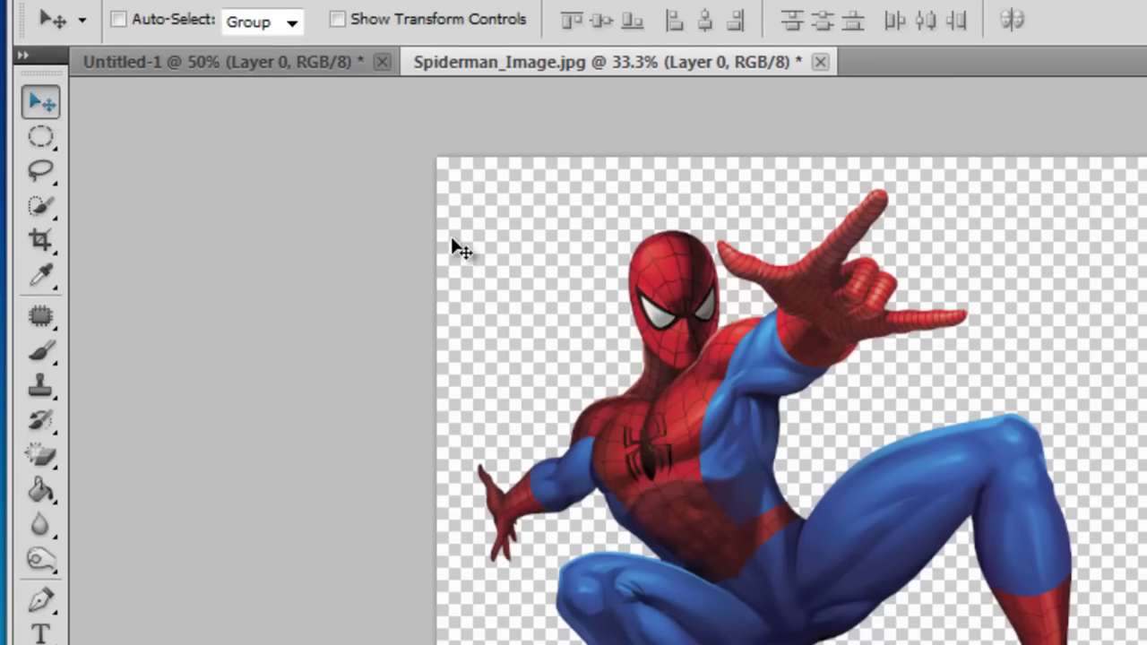
mouse_move(686, 422)
mouse_down()
mouse_move(175, 71)
mouse_move(172, 109)
mouse_up()
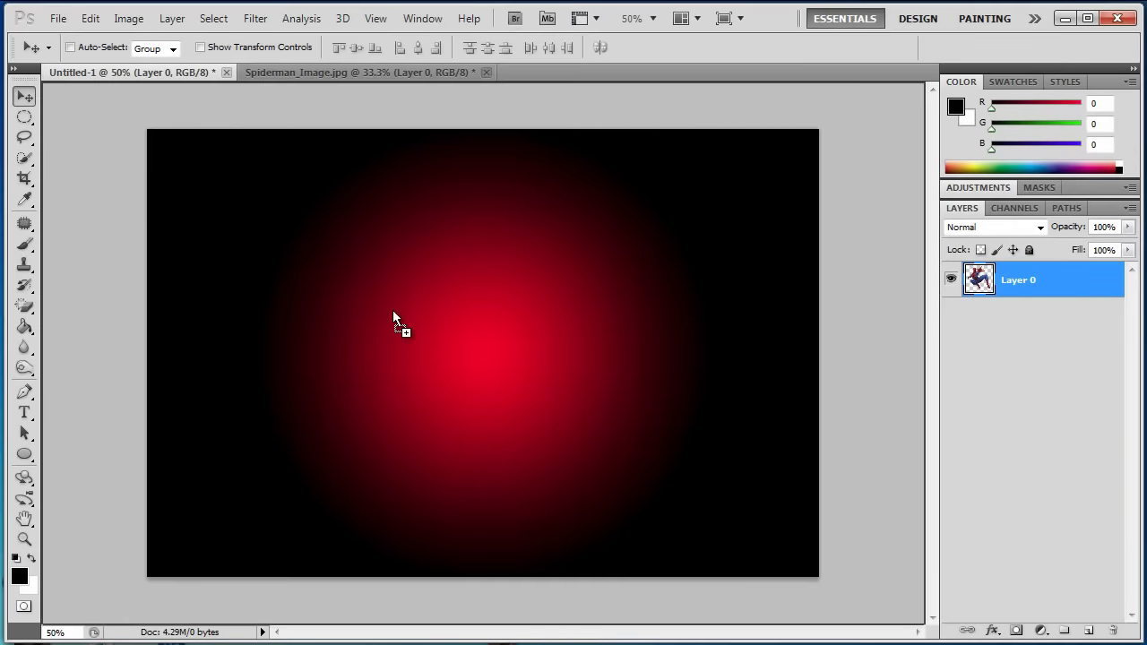
drag(393, 310, 486, 318)
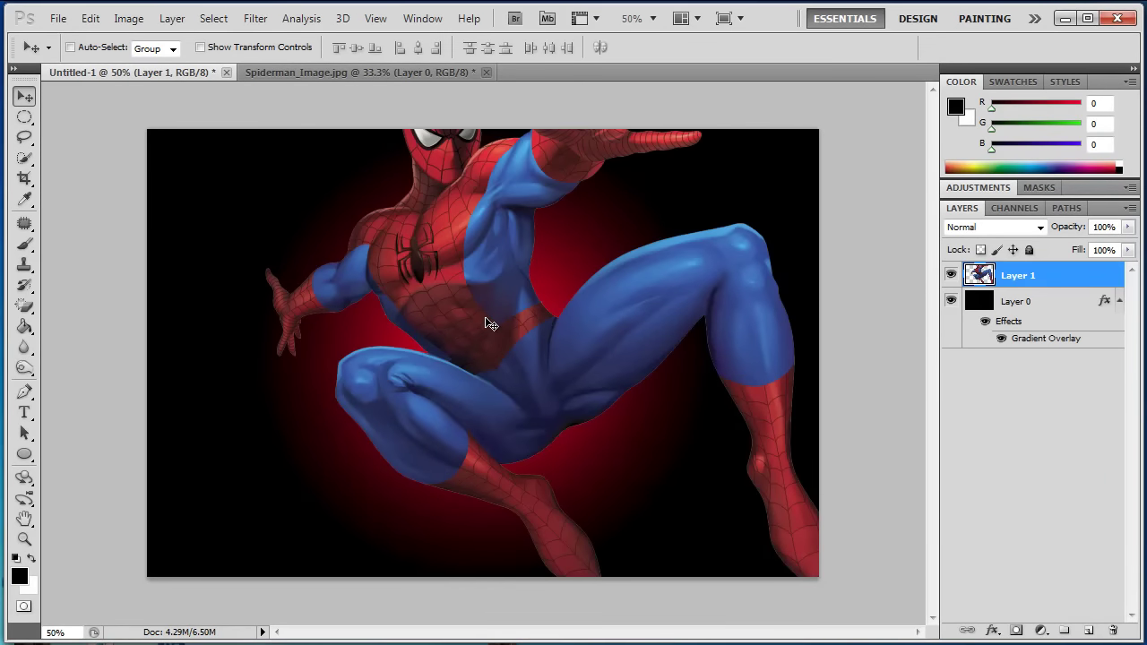
key(ctrl+t)
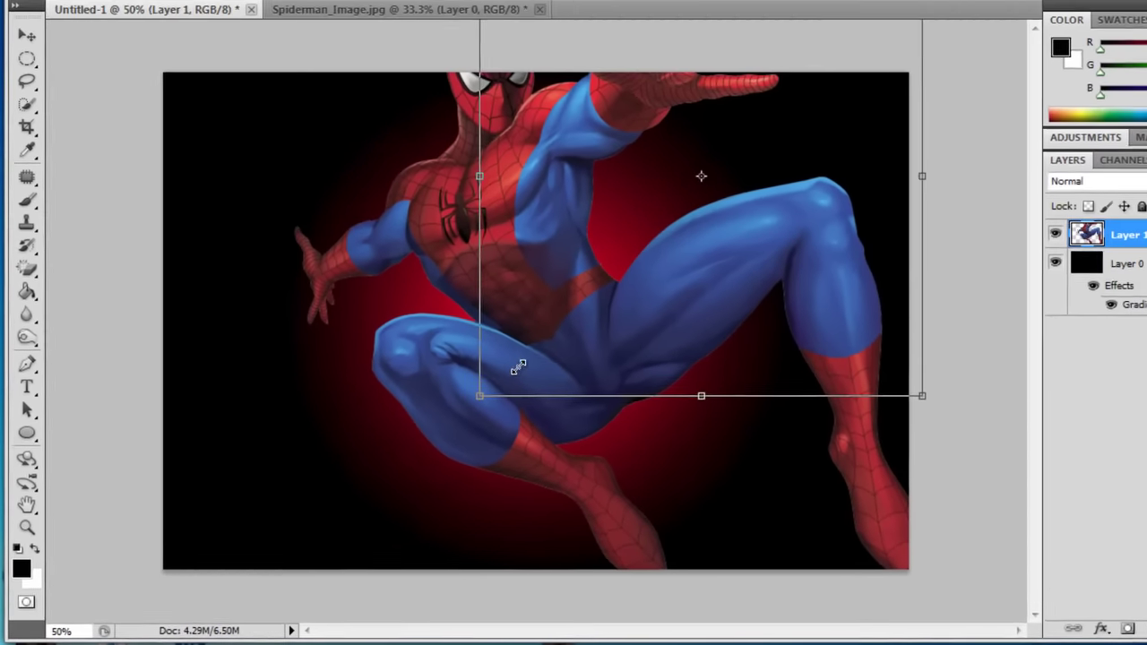
Scale Layer 1 to about 49%, centre Spider-Man on the glow, and commit
mouse_move(375, 570)
mouse_down()
mouse_move(567, 322)
mouse_move(556, 345)
mouse_up()
mouse_move(593, 212)
mouse_down()
mouse_move(454, 387)
mouse_move(393, 379)
mouse_up()
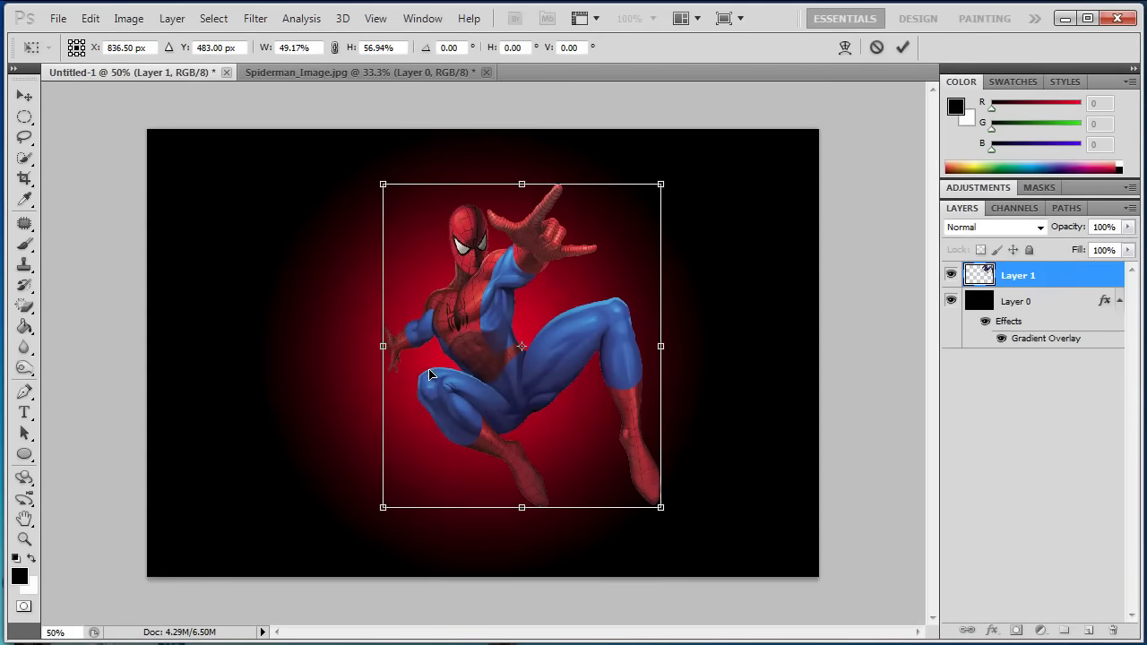
mouse_move(632, 351)
mouse_down()
mouse_move(681, 351)
mouse_move(670, 351)
mouse_up()
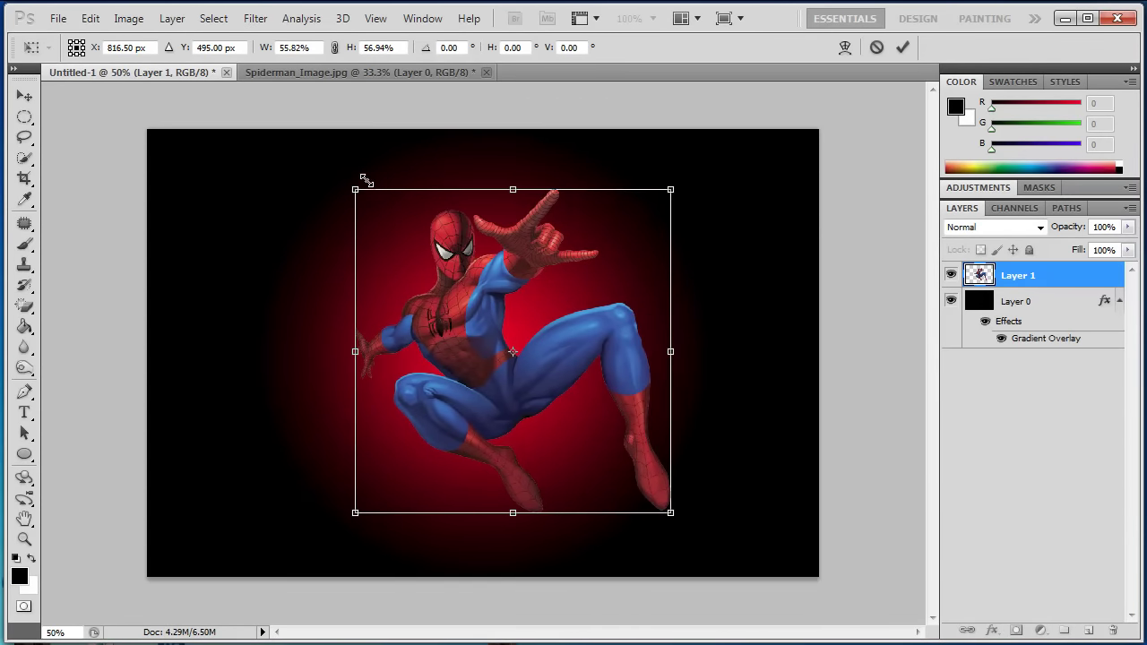
drag(365, 180, 380, 232)
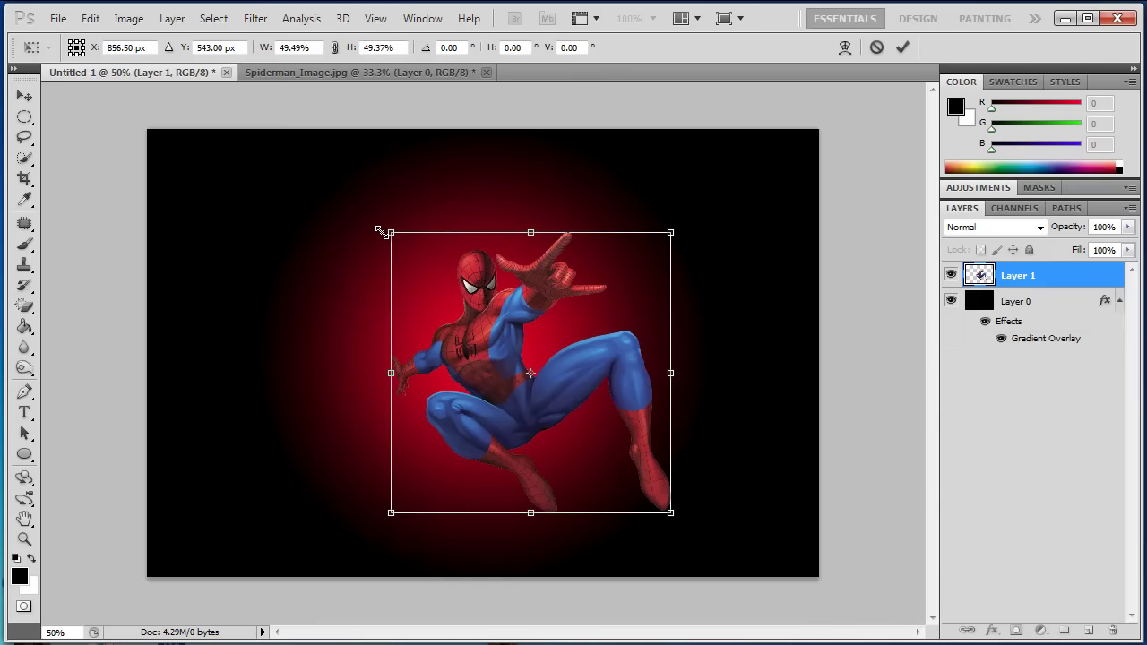
mouse_move(531, 335)
mouse_down()
mouse_move(488, 303)
mouse_move(501, 318)
mouse_up()
mouse_move(647, 212)
mouse_down()
mouse_move(659, 197)
mouse_move(653, 205)
mouse_up()
mouse_move(552, 291)
mouse_down()
mouse_move(538, 299)
mouse_move(557, 287)
mouse_up()
drag(359, 217, 374, 229)
drag(465, 295, 450, 291)
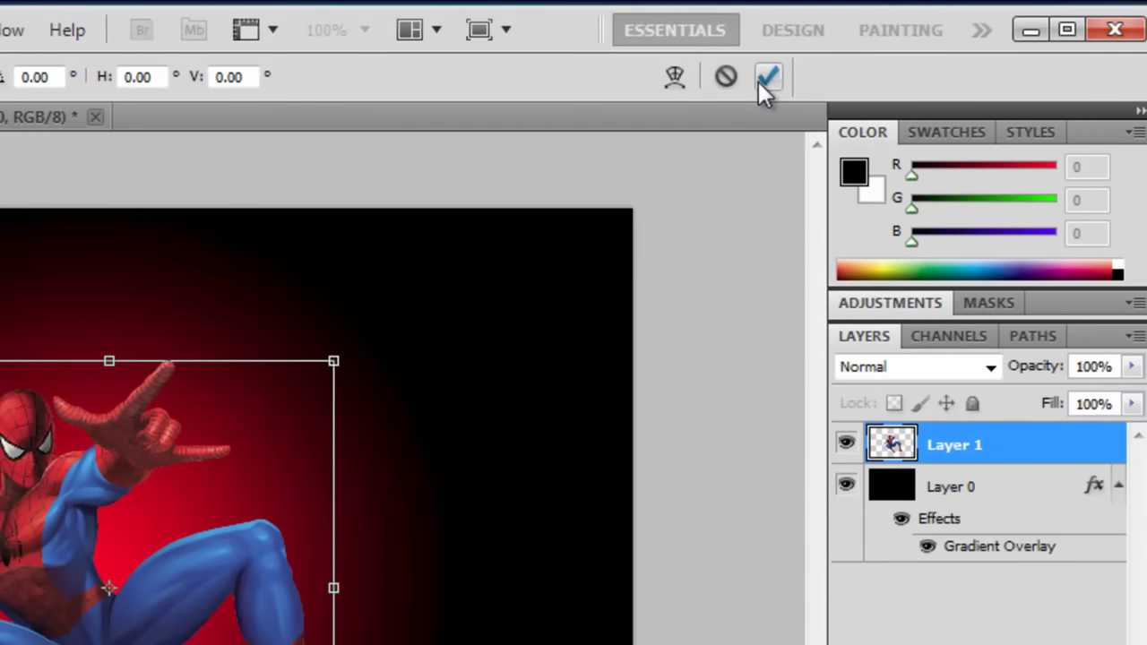
click(770, 79)
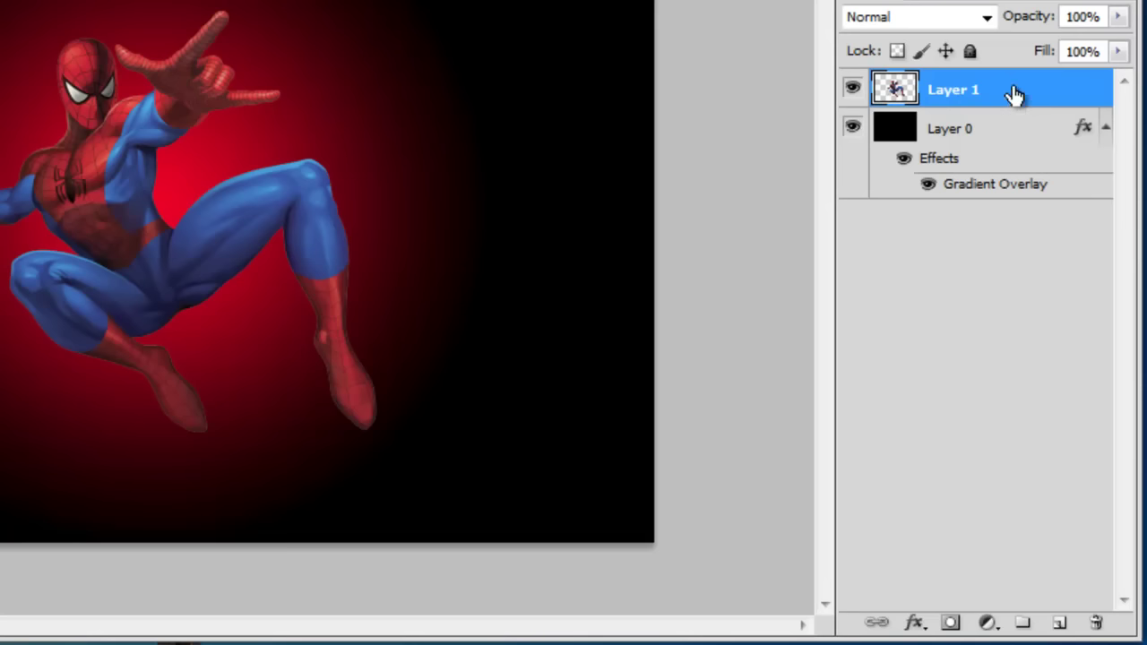
Duplicate Layer 1 into Layer 1 copy using the New Layer button
drag(1014, 95, 1053, 505)
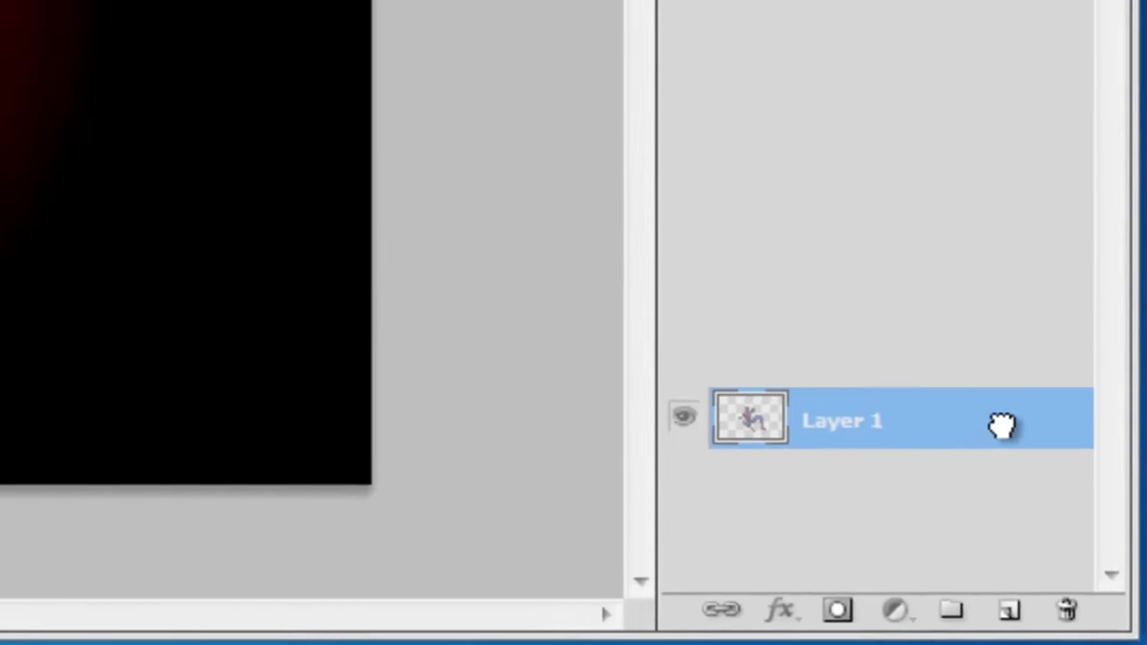
drag(1001, 426, 1065, 625)
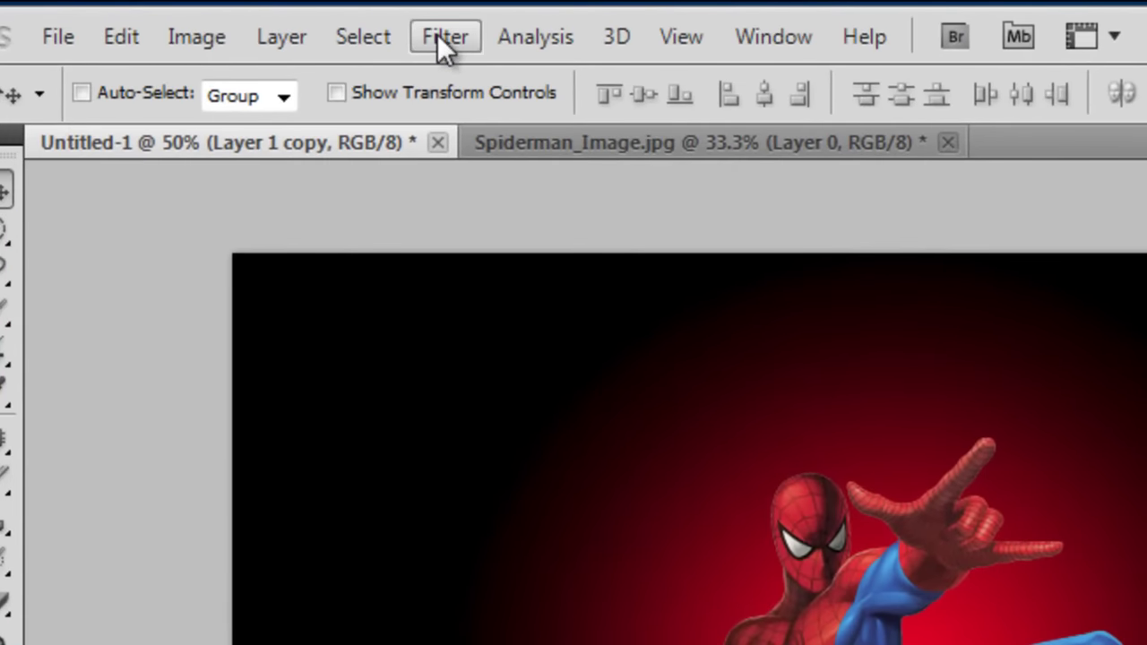
Apply Motion Blur to Layer 1 copy with a 42° angle and 295-pixel distance
click(445, 40)
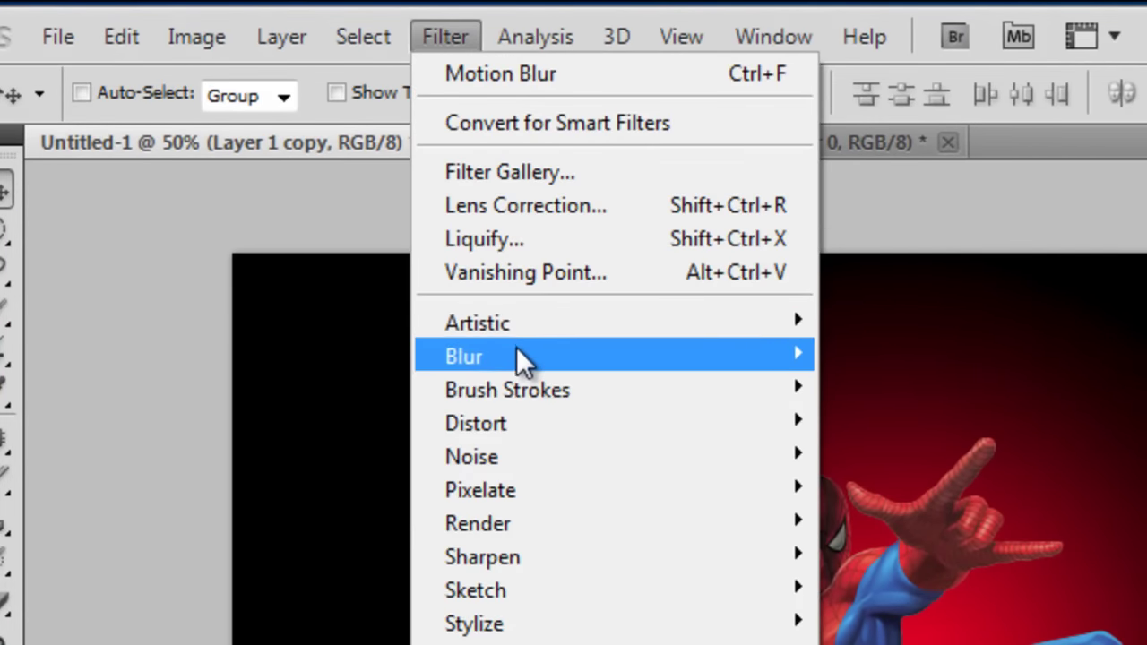
mouse_move(349, 268)
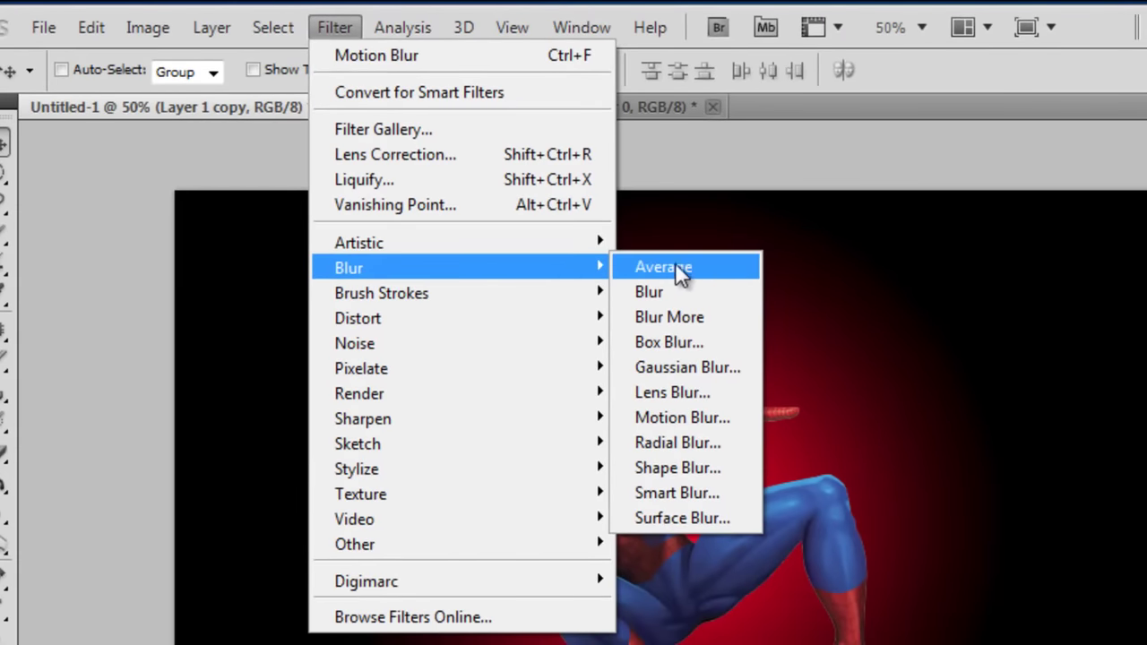
click(718, 422)
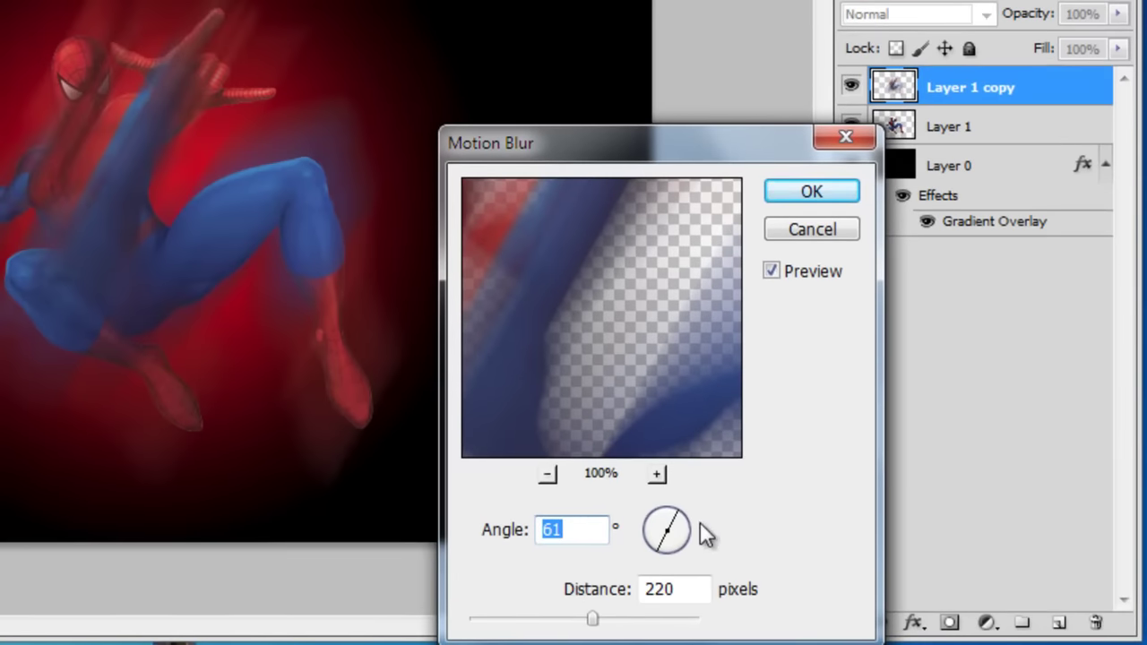
click(680, 512)
click(685, 516)
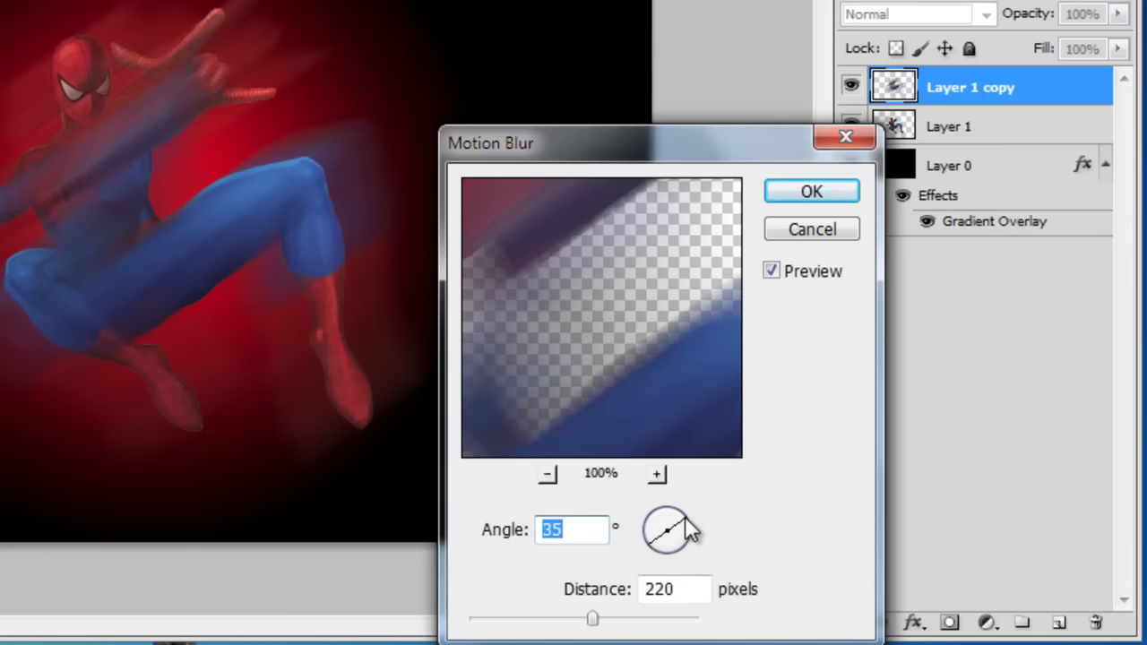
click(681, 516)
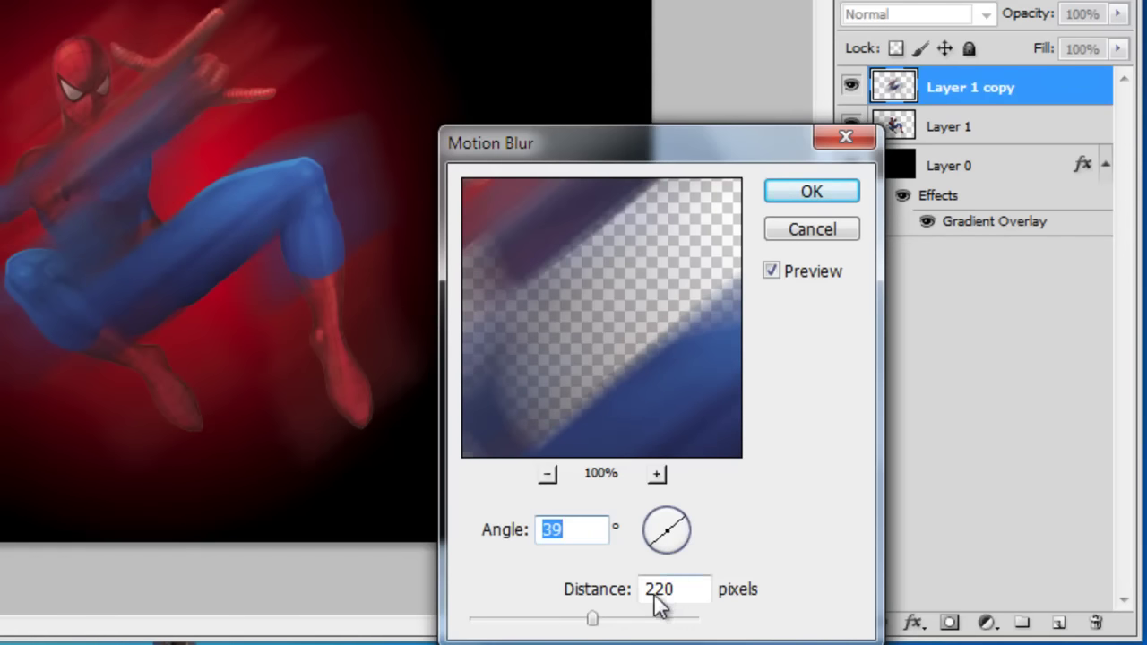
mouse_move(593, 618)
mouse_down()
mouse_move(582, 619)
mouse_move(598, 618)
mouse_up()
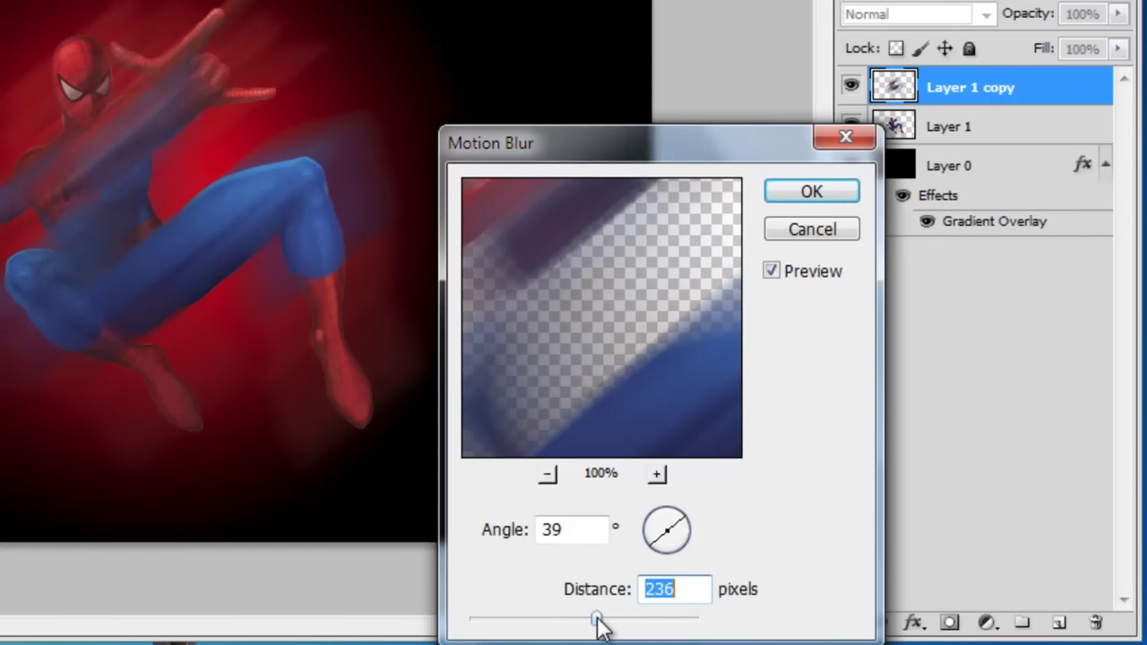
click(655, 540)
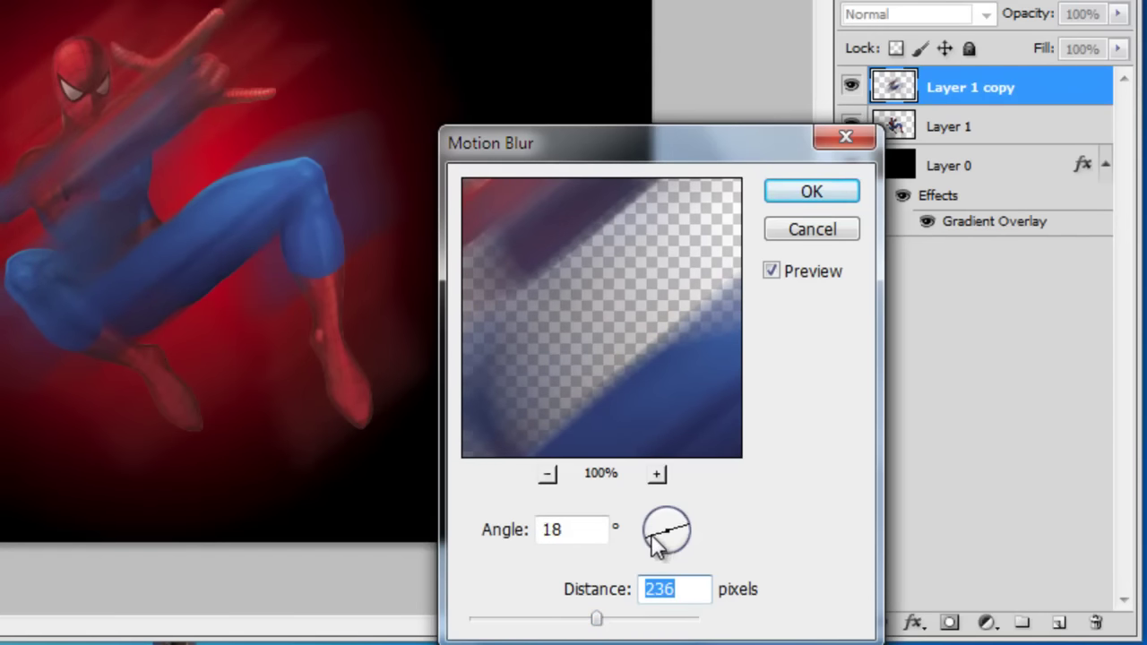
click(655, 542)
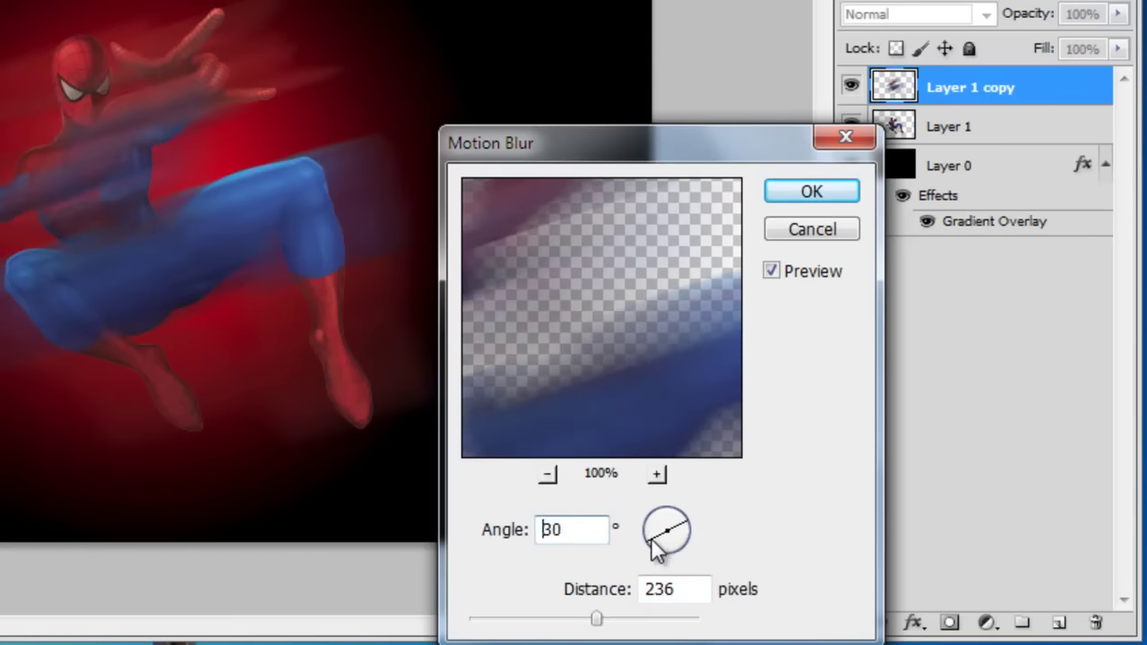
click(659, 550)
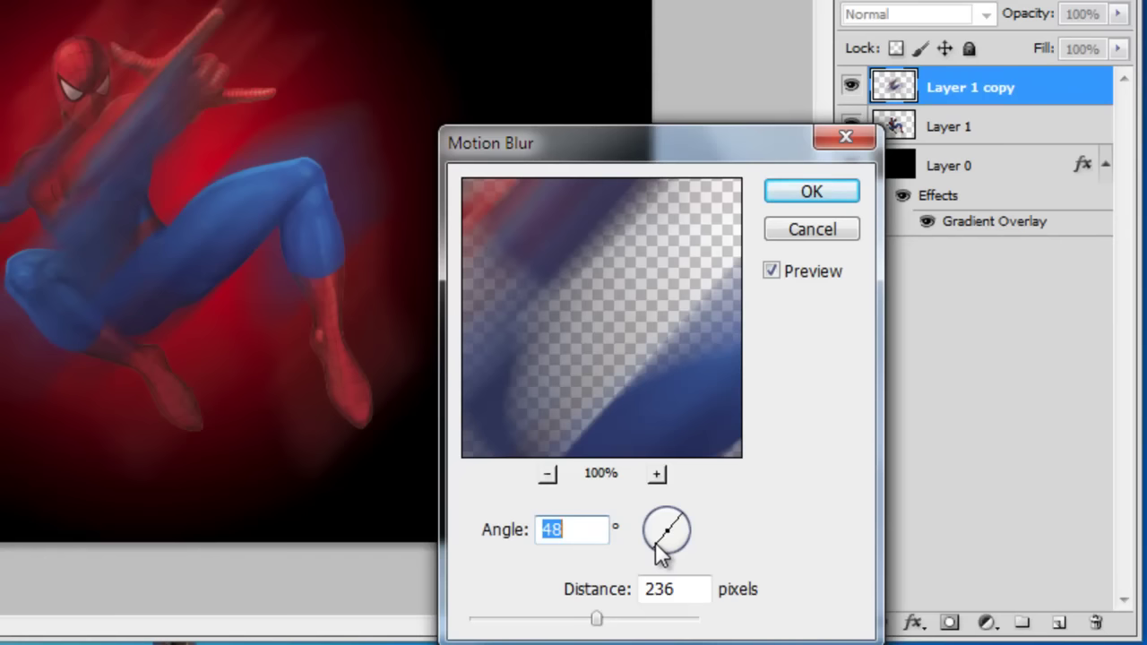
click(655, 538)
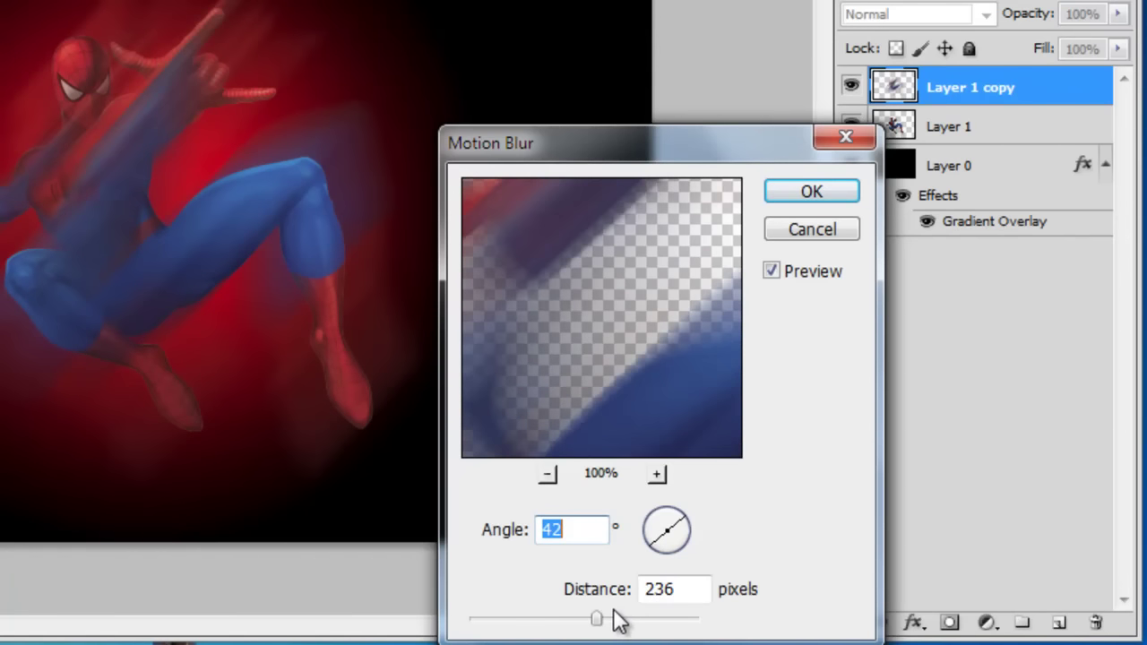
drag(602, 621, 613, 622)
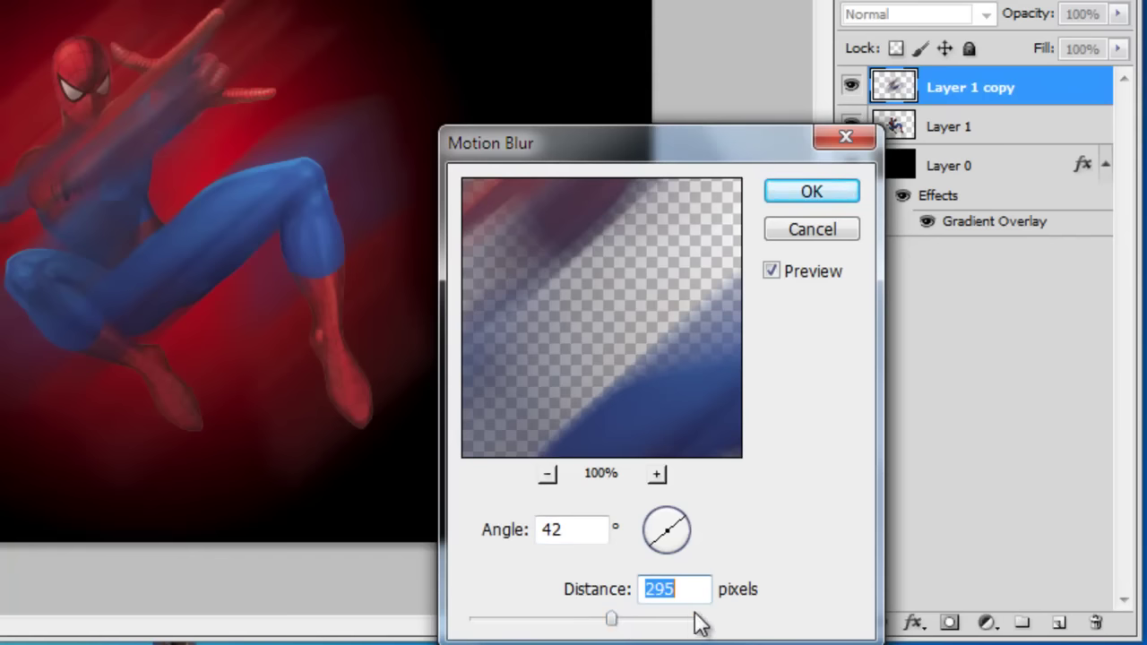
click(812, 195)
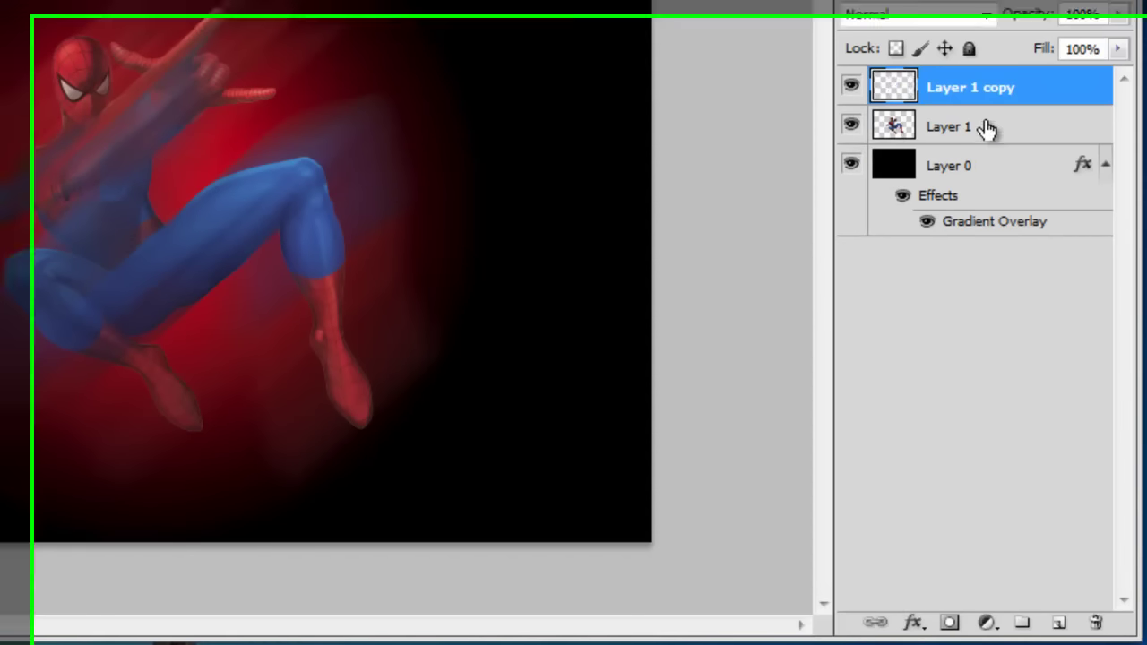
Move the blurred copy below Layer 1 and give it a Spectrum gradient overlay
drag(964, 68, 962, 128)
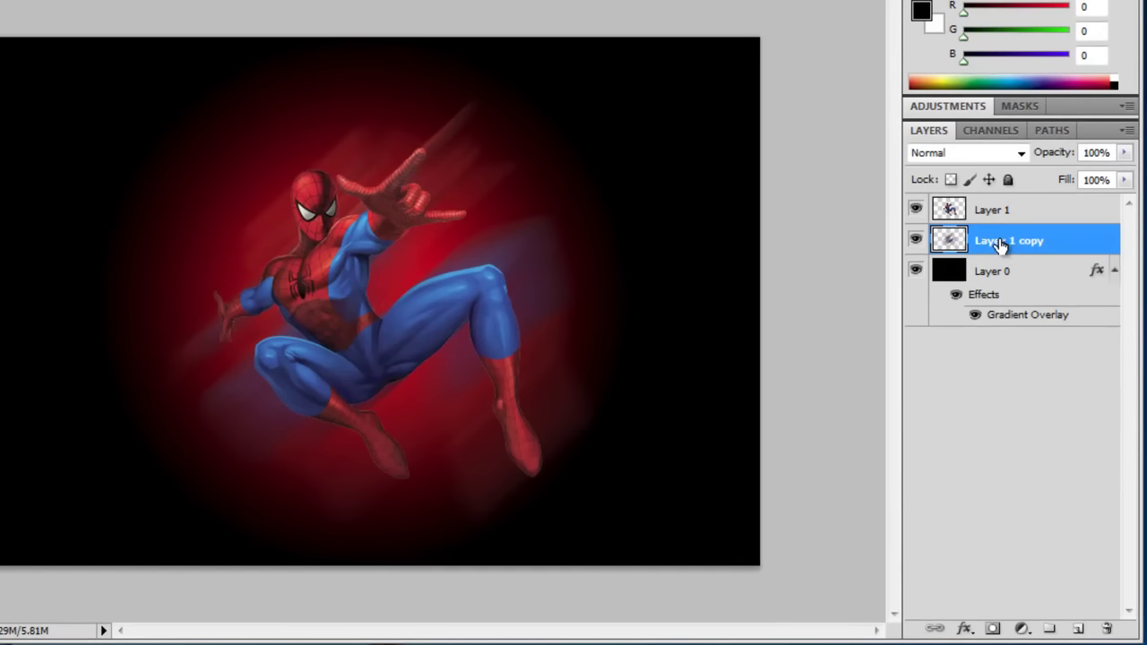
right_click(999, 244)
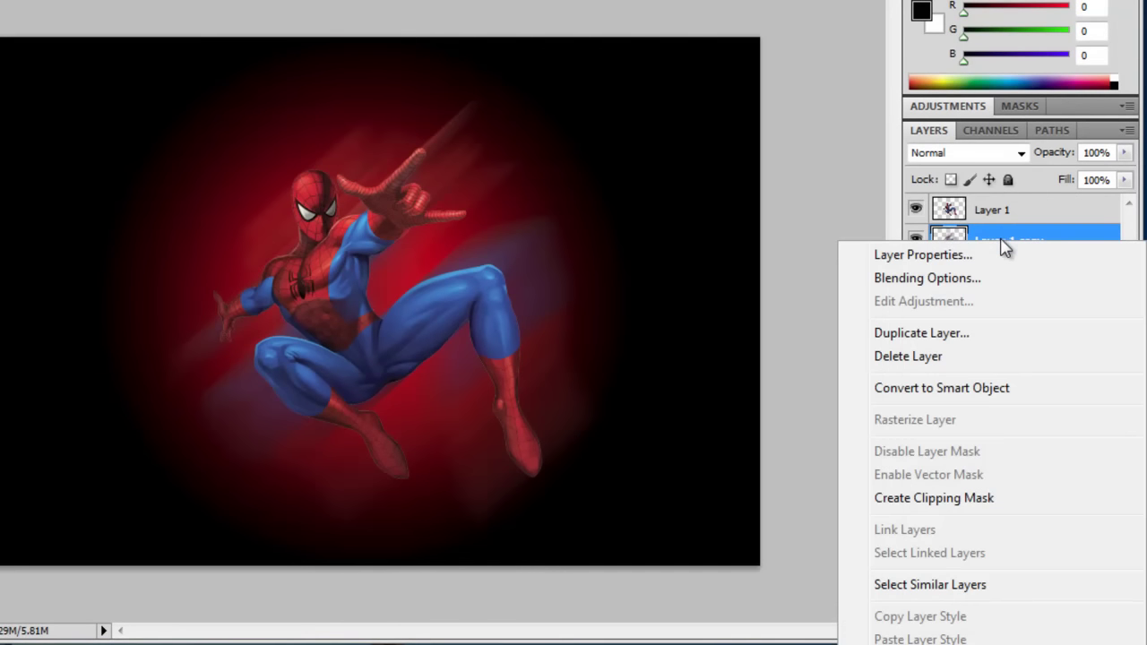
click(956, 278)
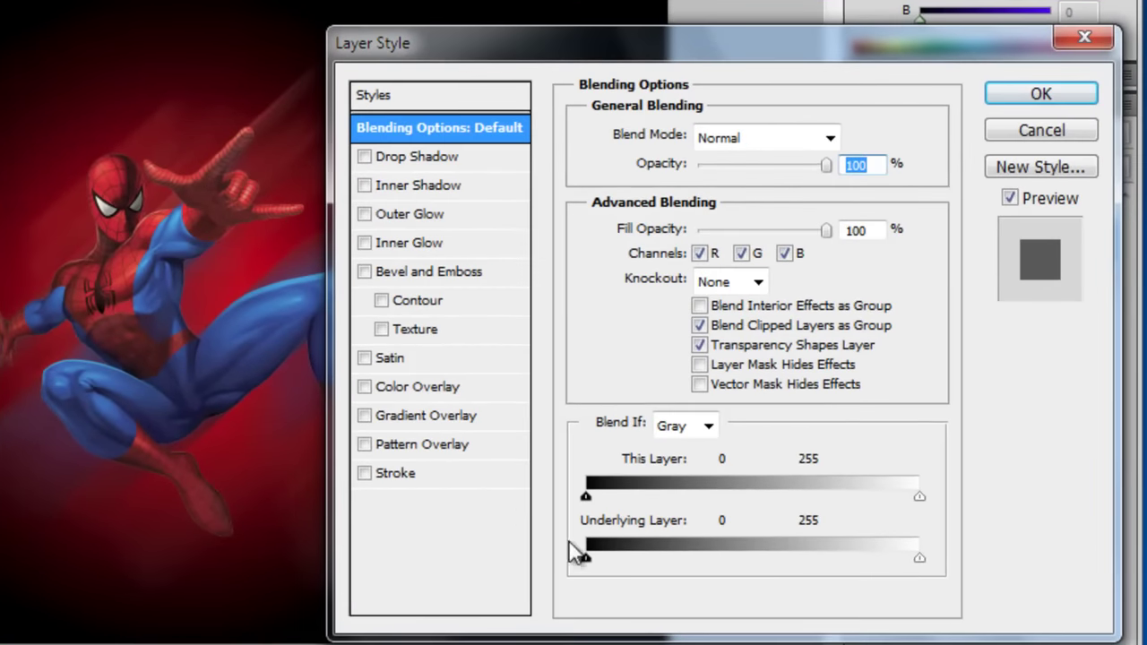
click(421, 416)
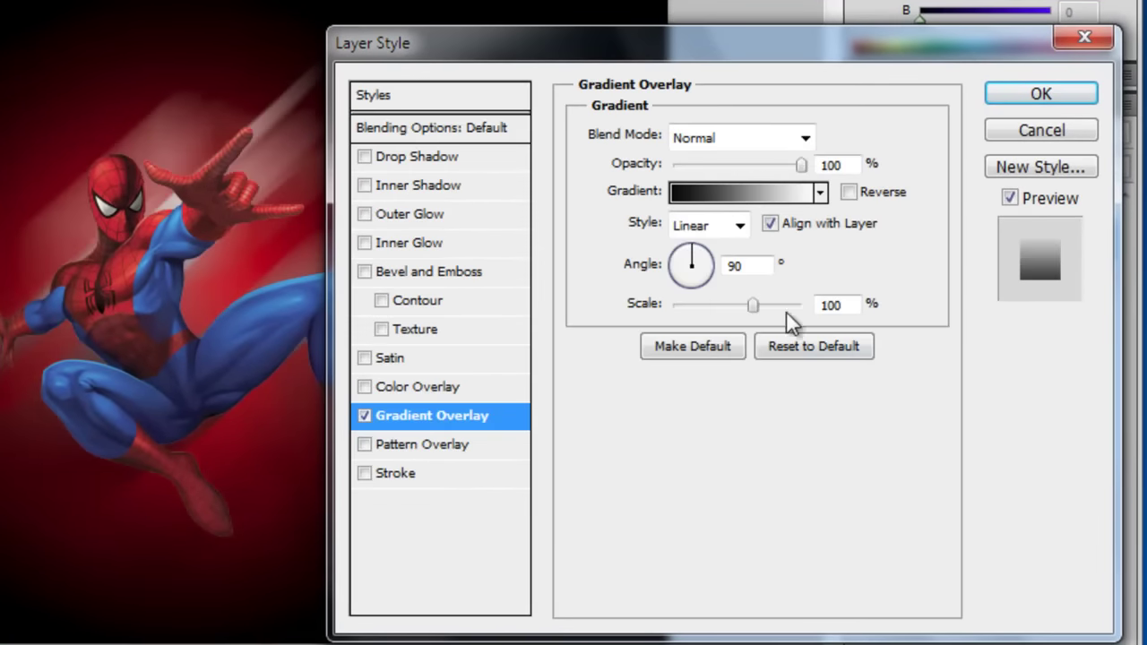
click(750, 190)
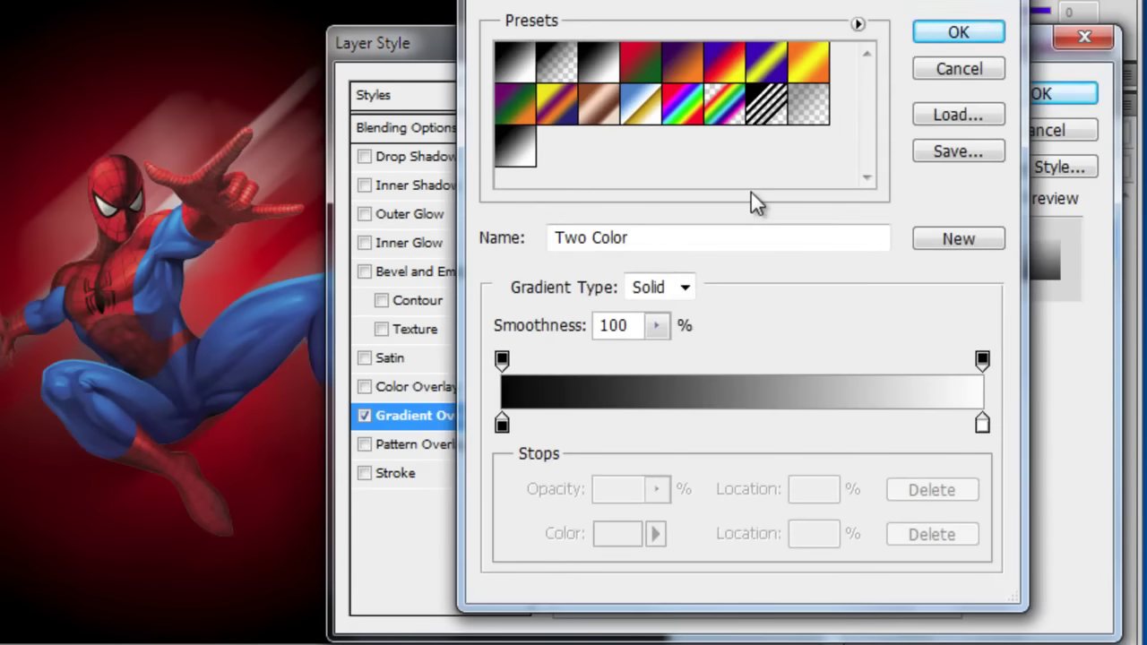
click(683, 115)
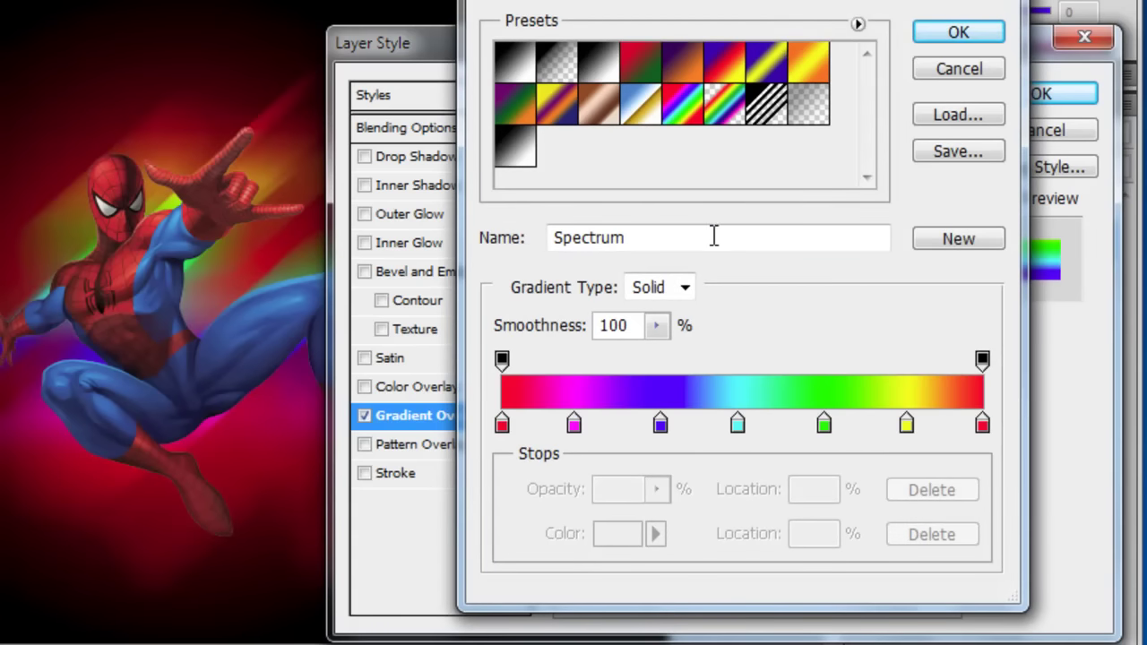
click(945, 36)
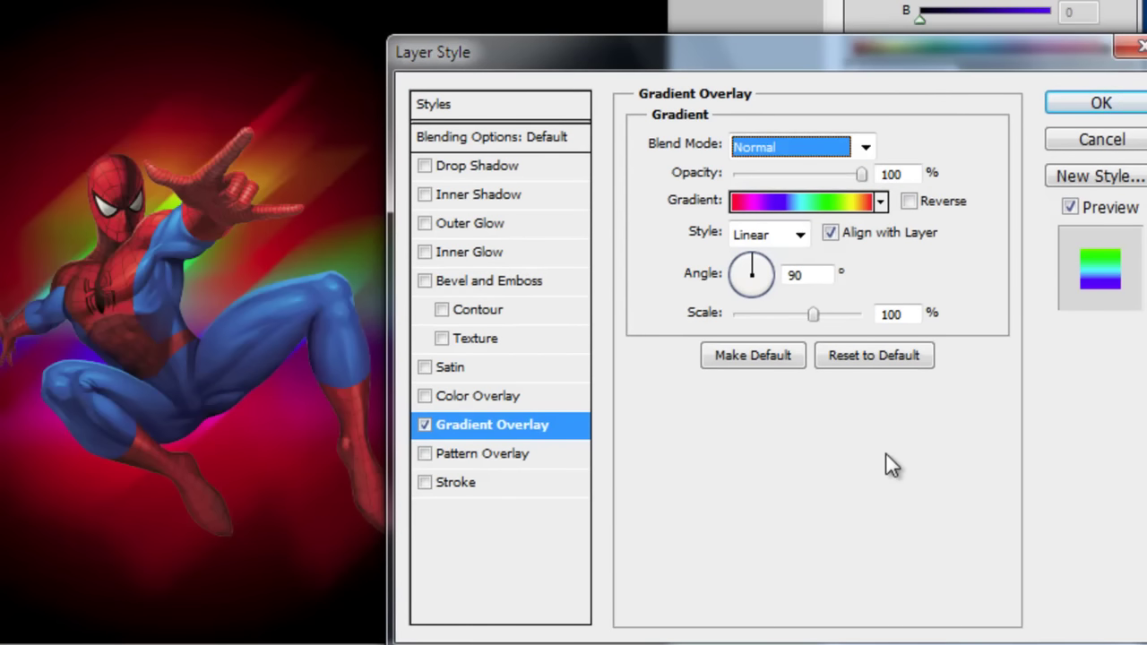
Set the rainbow overlay to Screen blend mode at a 164° angle
click(865, 147)
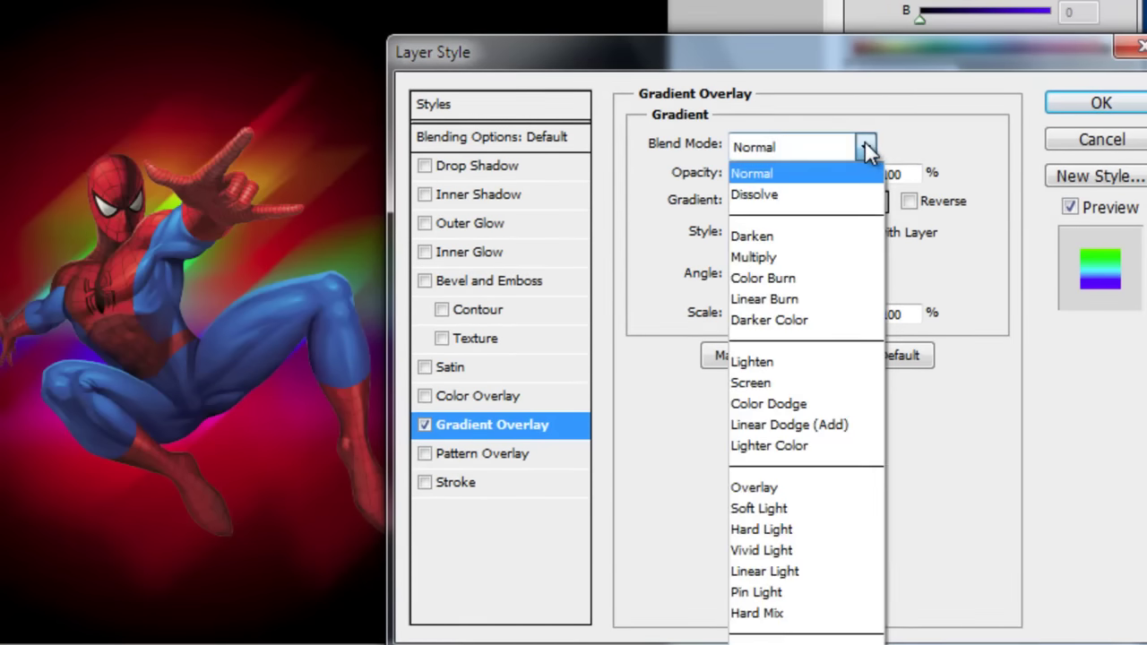
click(809, 383)
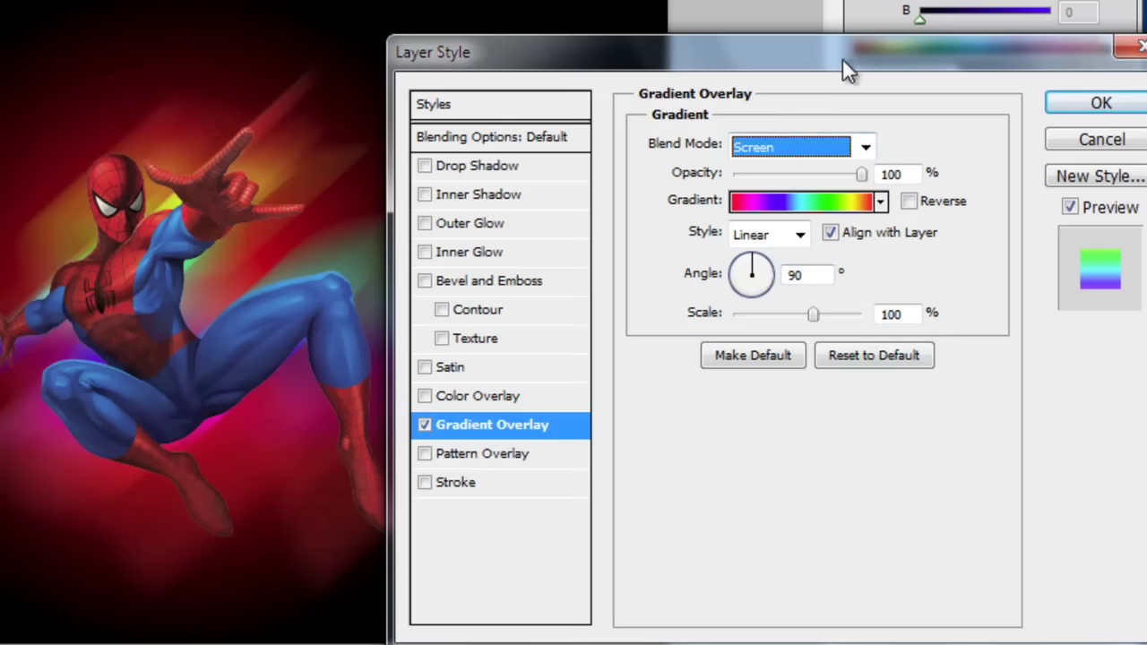
drag(842, 63, 819, 52)
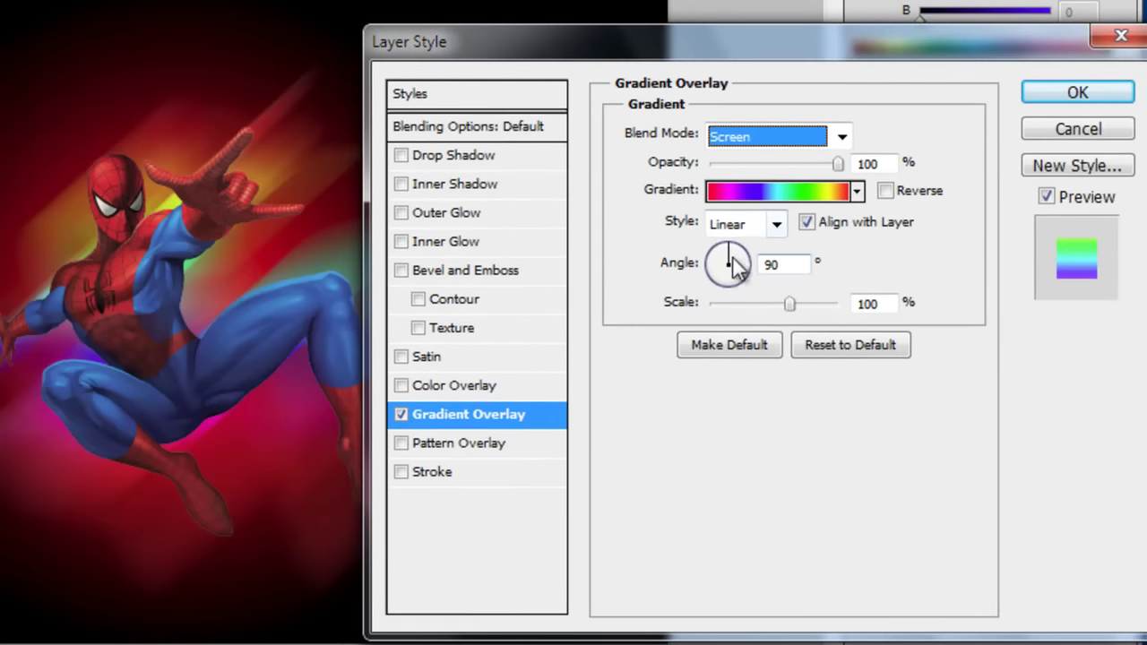
drag(732, 256, 720, 265)
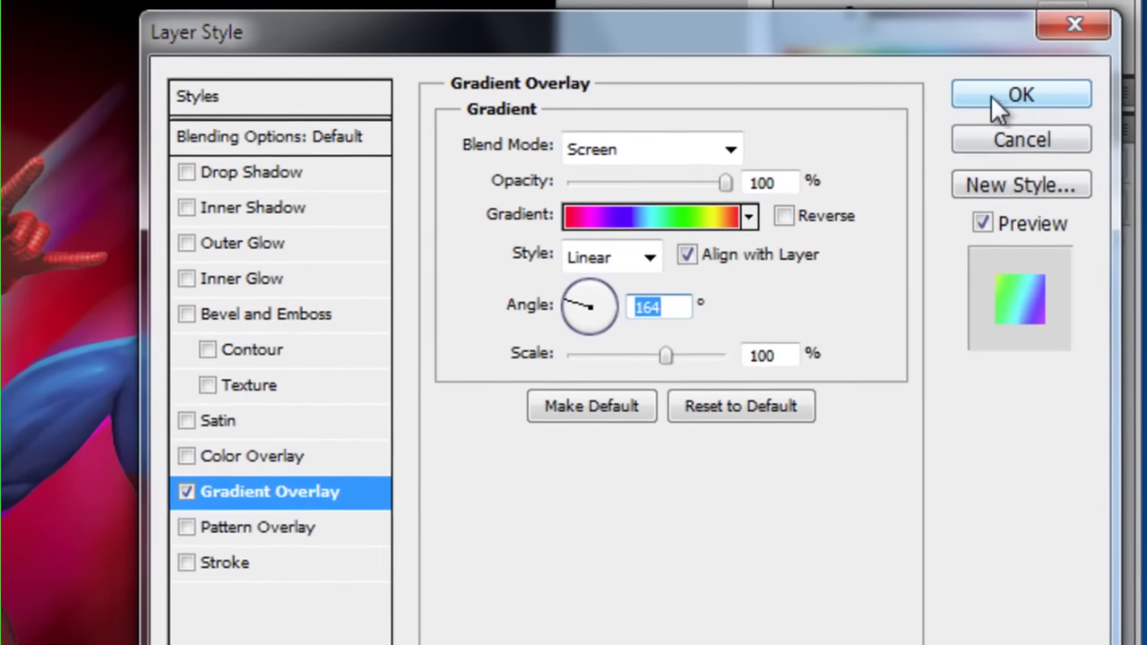
click(992, 95)
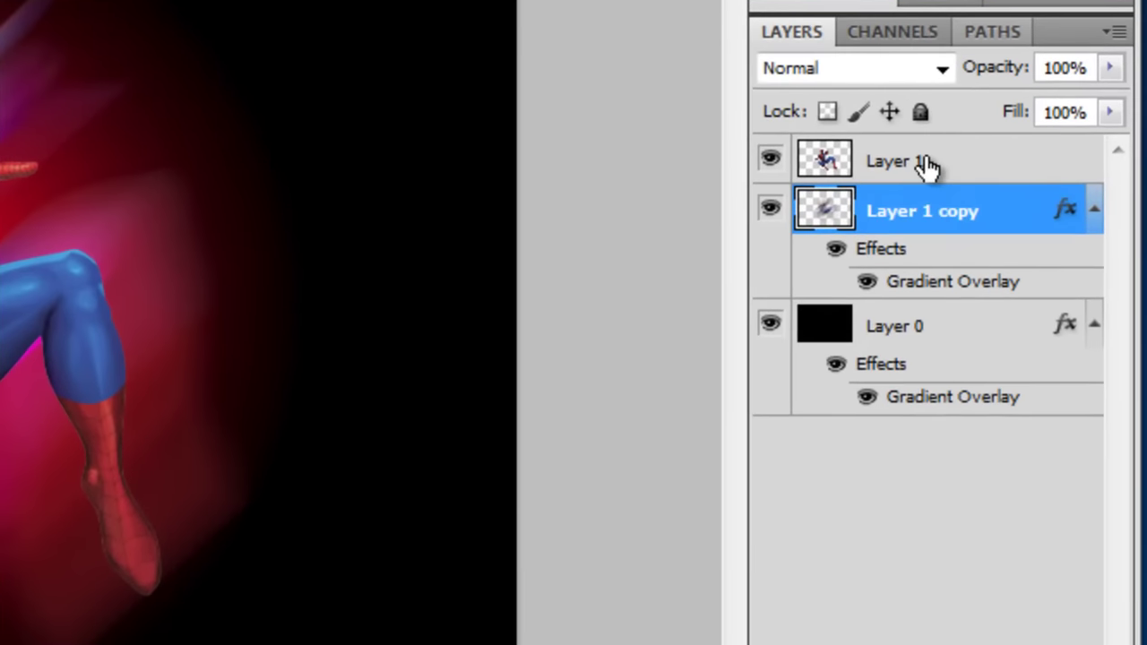
Give Layer 1 a white Outer Glow in Color Dodge mode at 100% opacity, 5 px
click(927, 166)
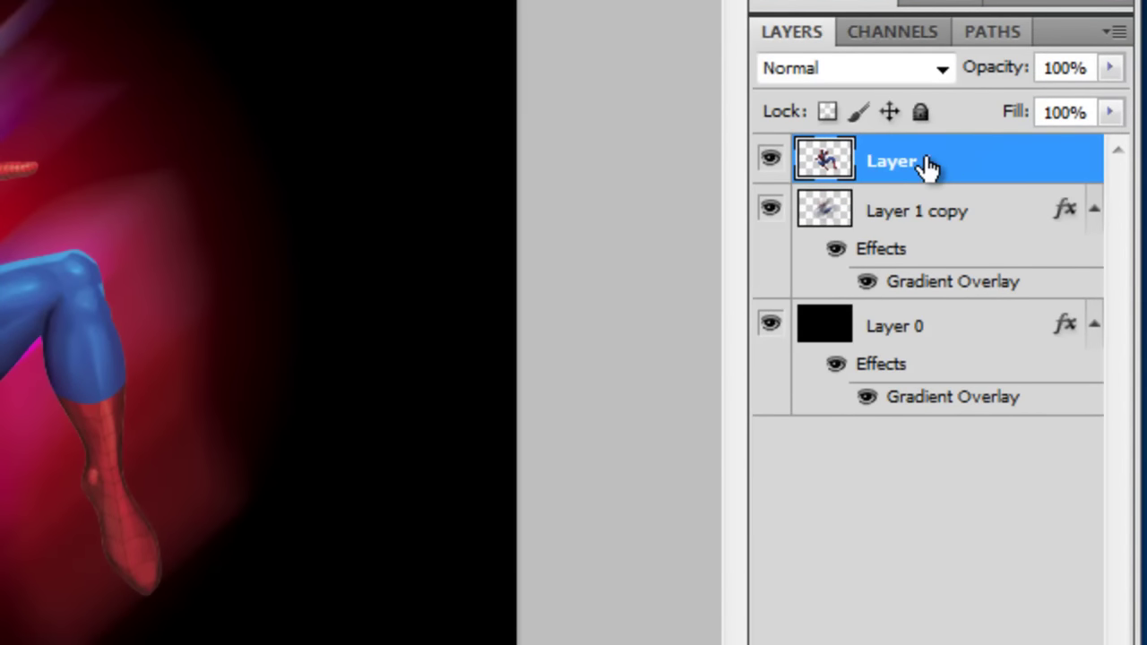
right_click(926, 167)
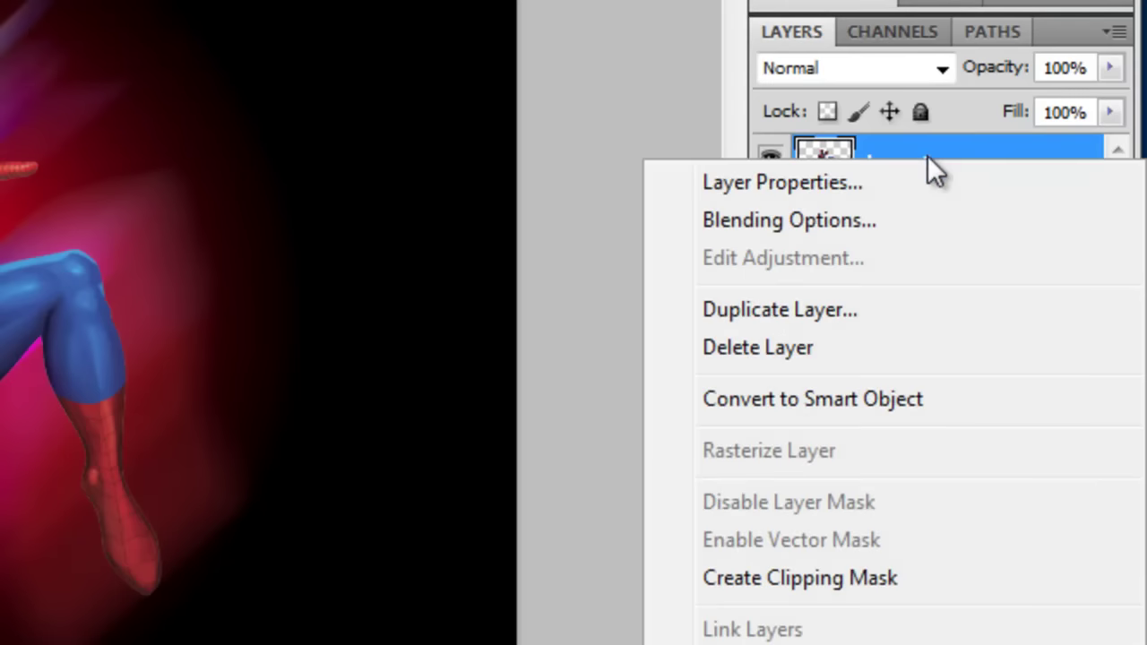
click(943, 222)
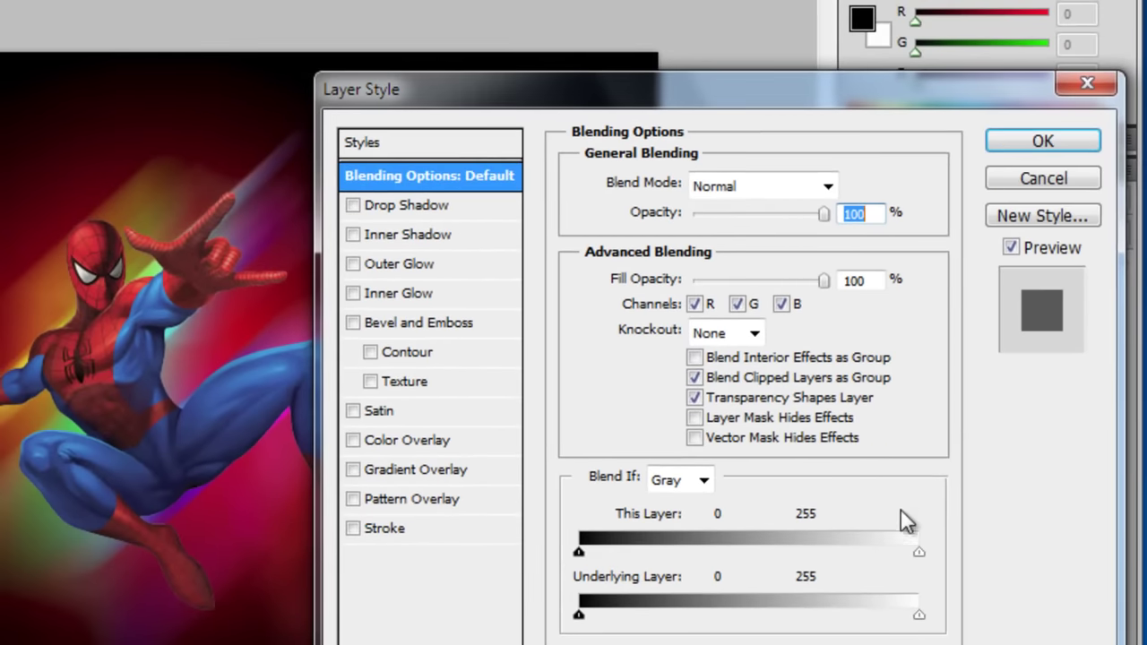
click(414, 264)
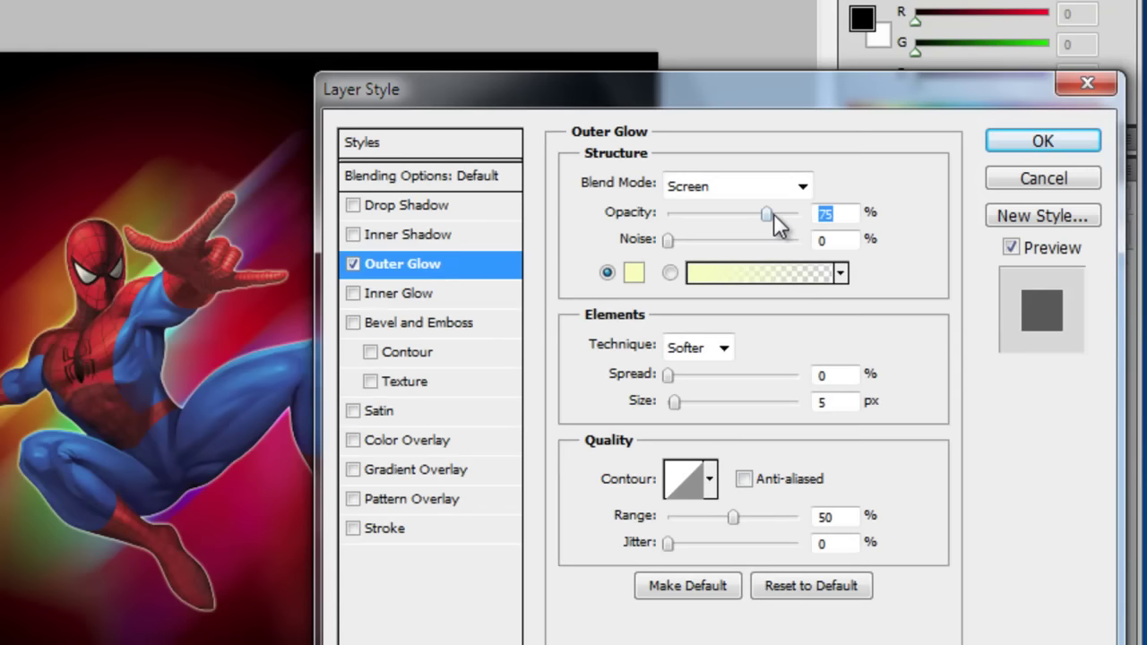
drag(773, 214, 851, 217)
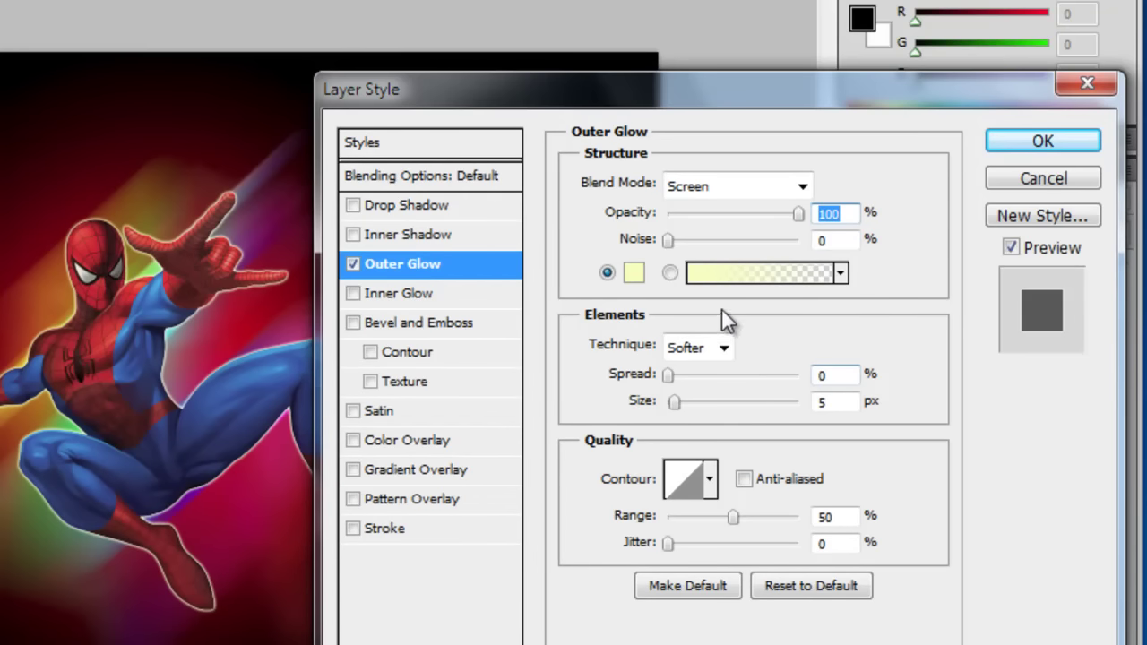
click(634, 274)
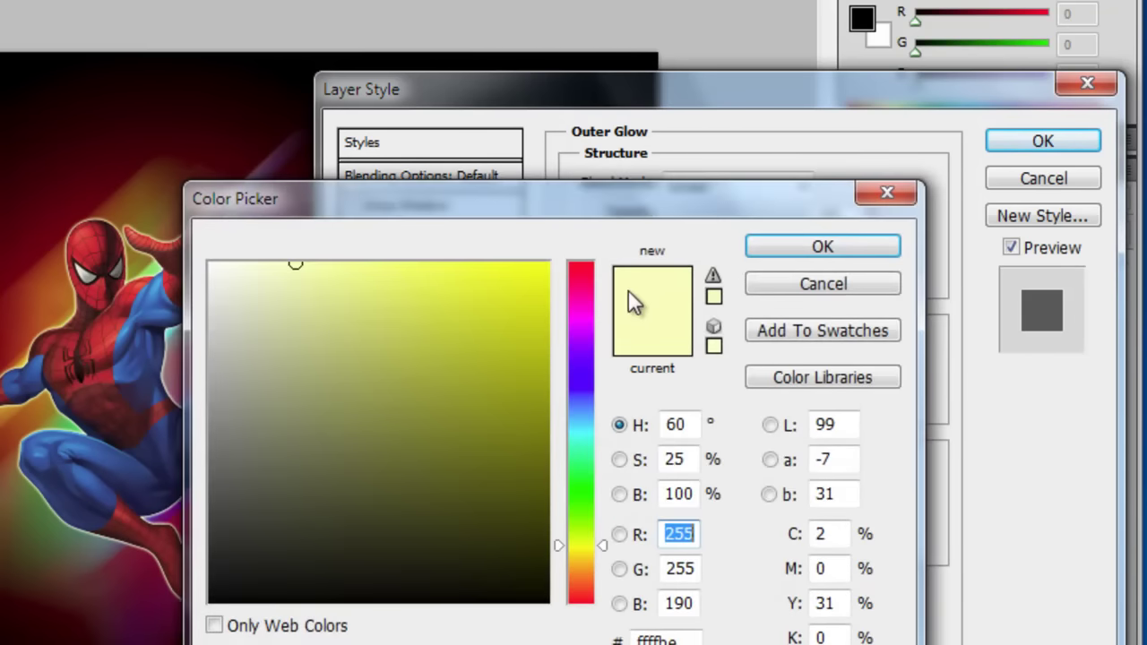
drag(488, 378, 210, 263)
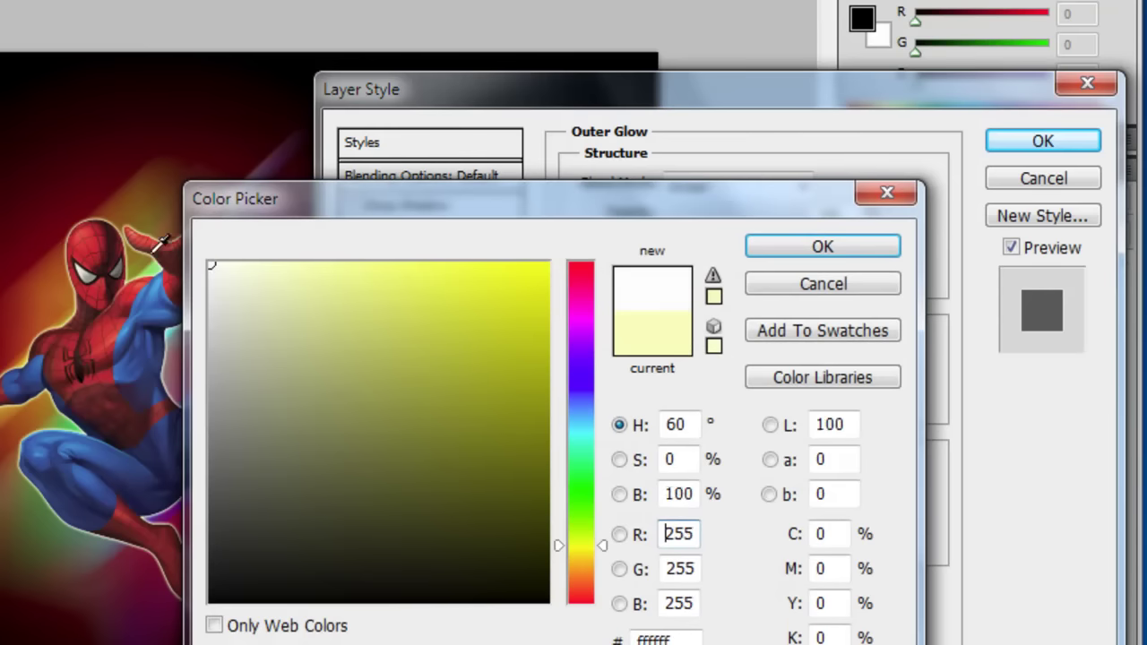
click(817, 258)
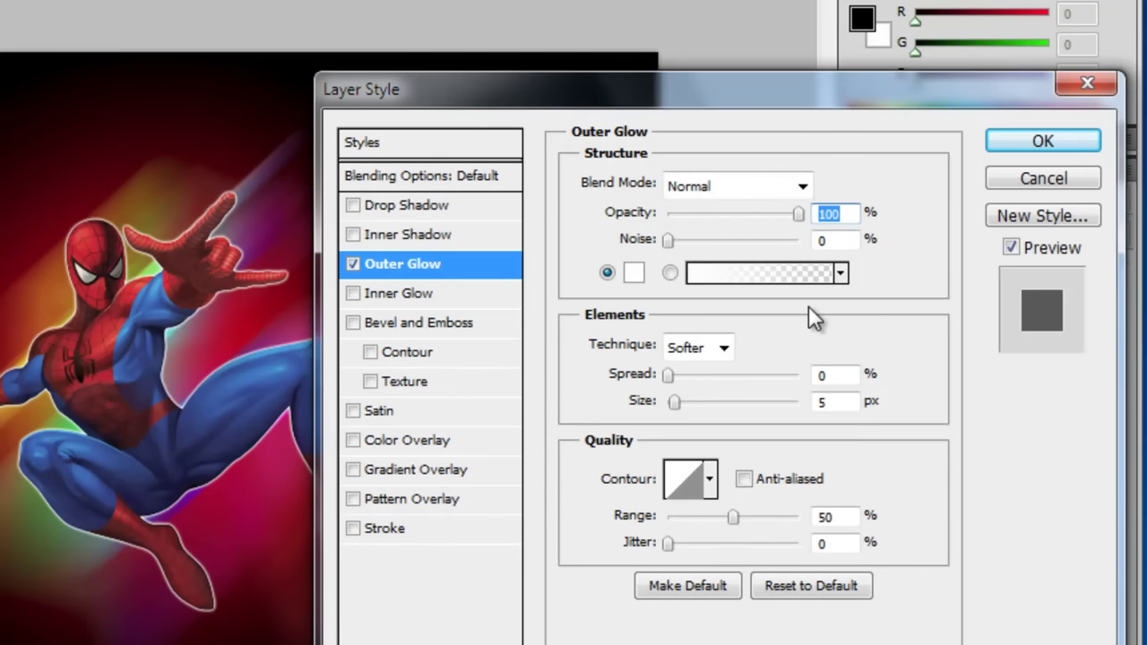
click(801, 186)
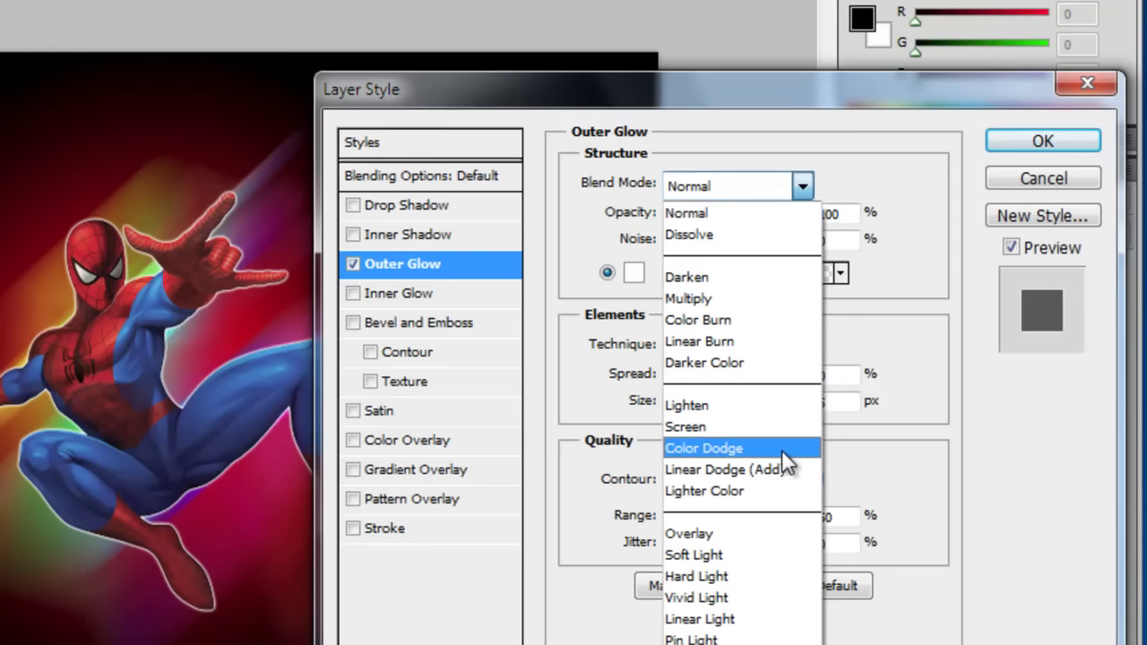
click(772, 448)
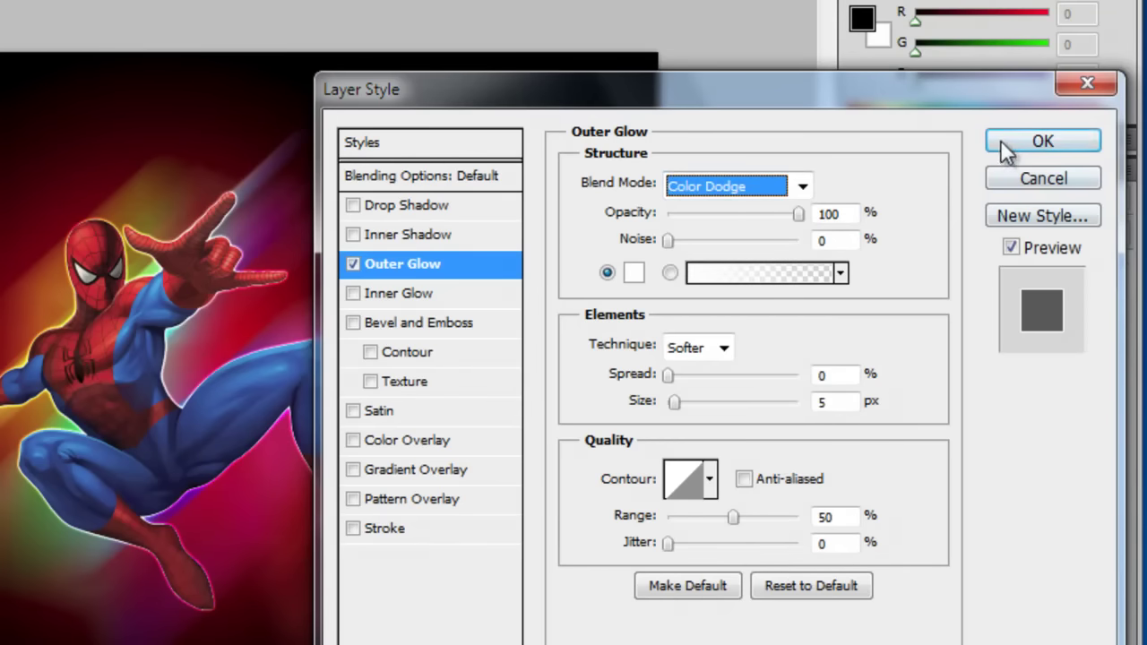
click(1041, 143)
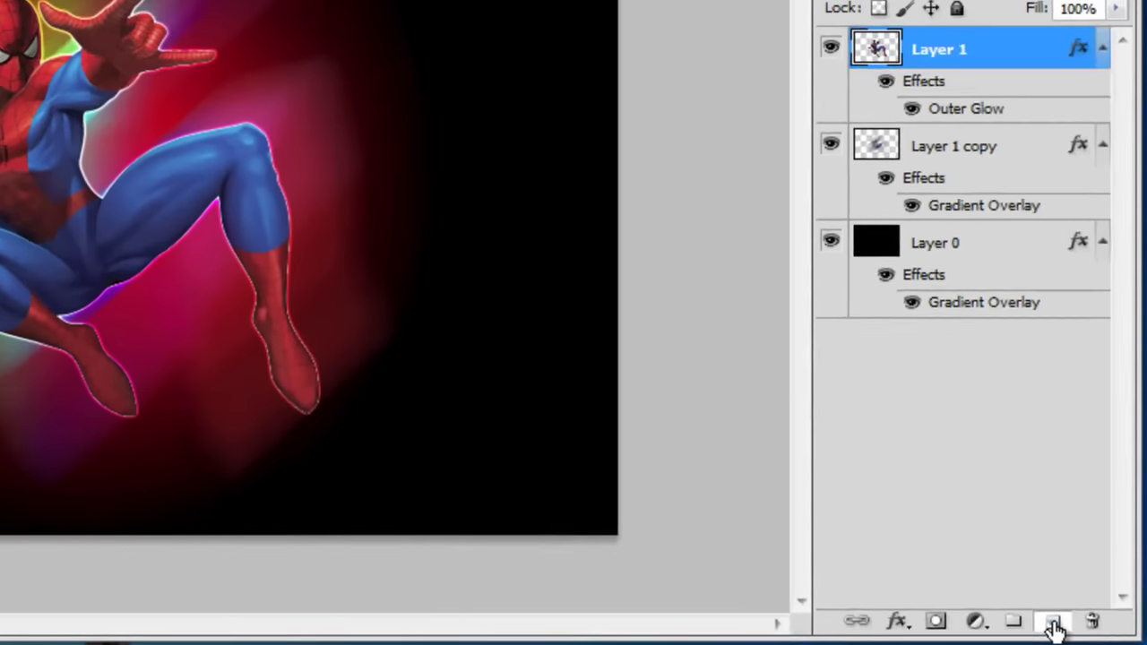
Add a new empty Layer 2 and switch to the Brush Tool
click(1064, 628)
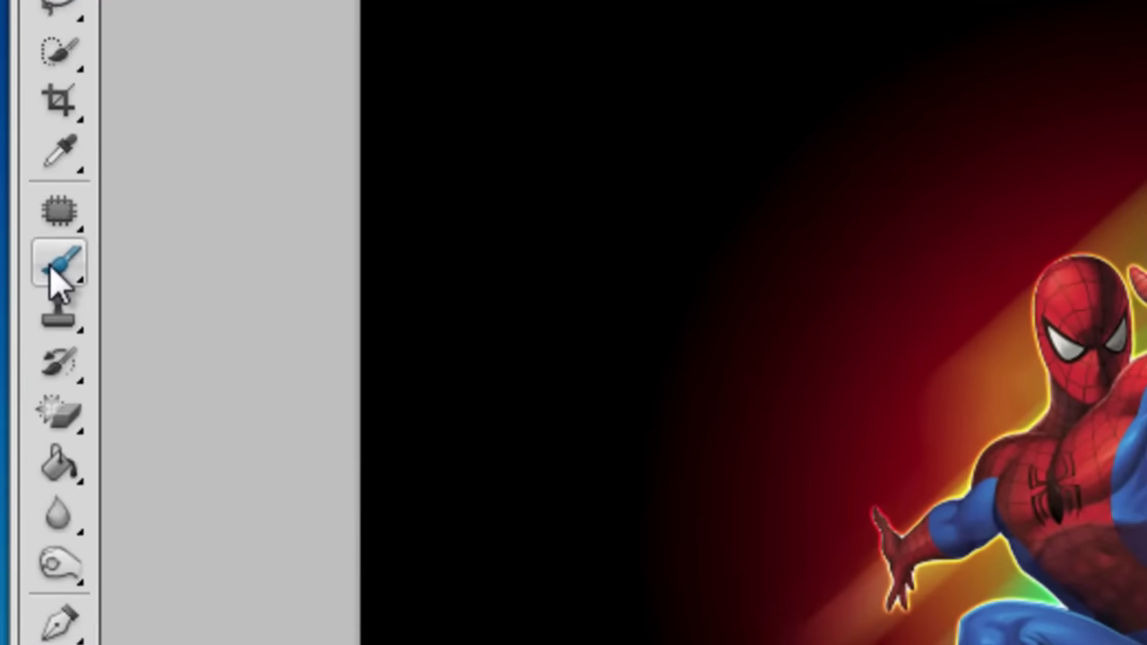
click(54, 278)
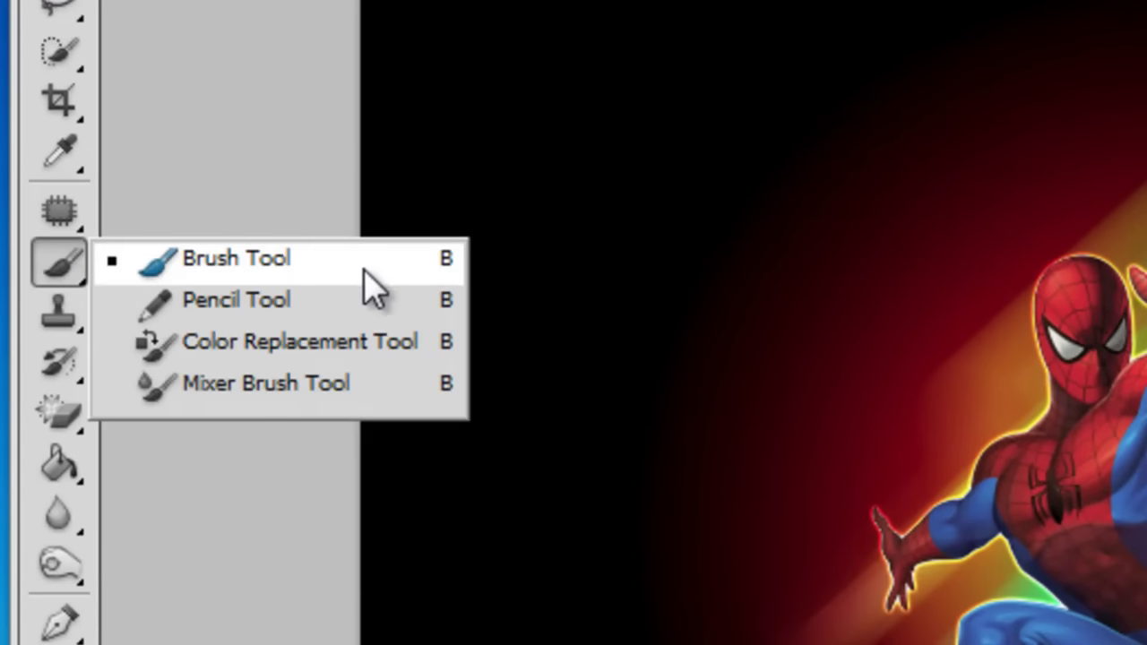
click(277, 268)
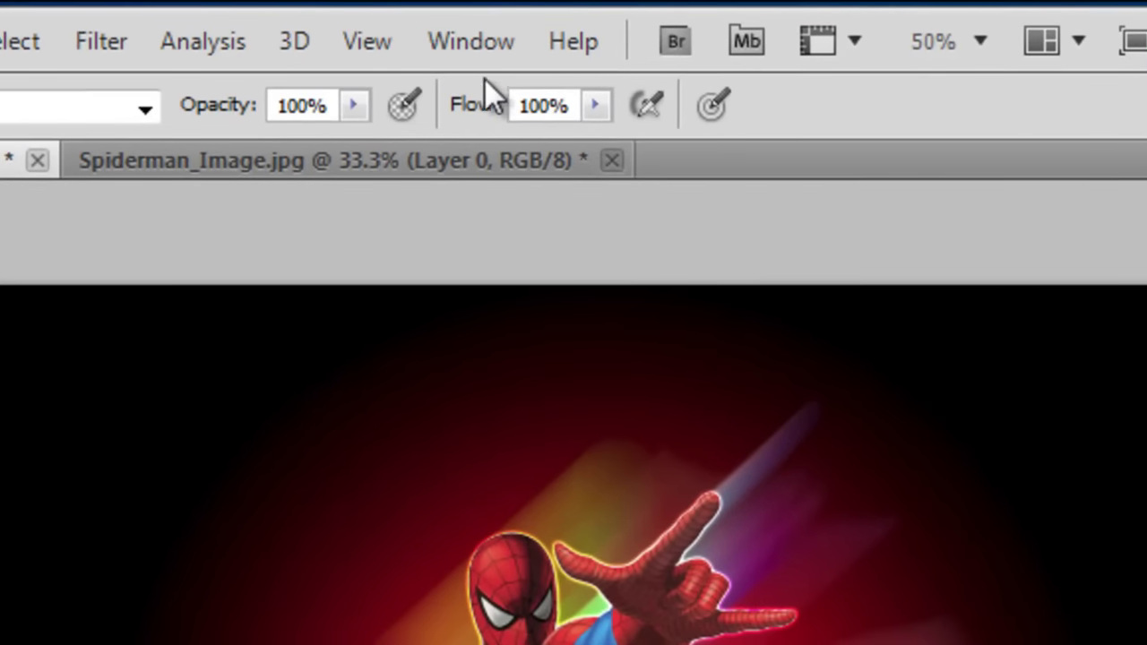
Show the Brush panel beside the artwork on its Brush Tip Shape page
click(459, 54)
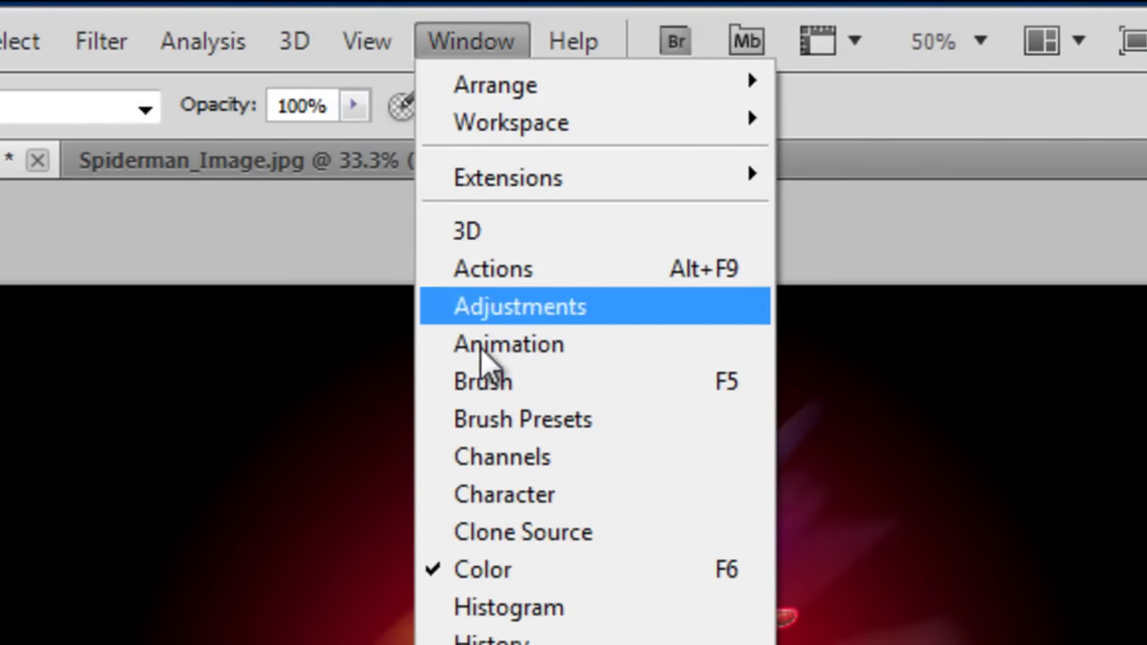
click(507, 385)
drag(773, 123, 670, 142)
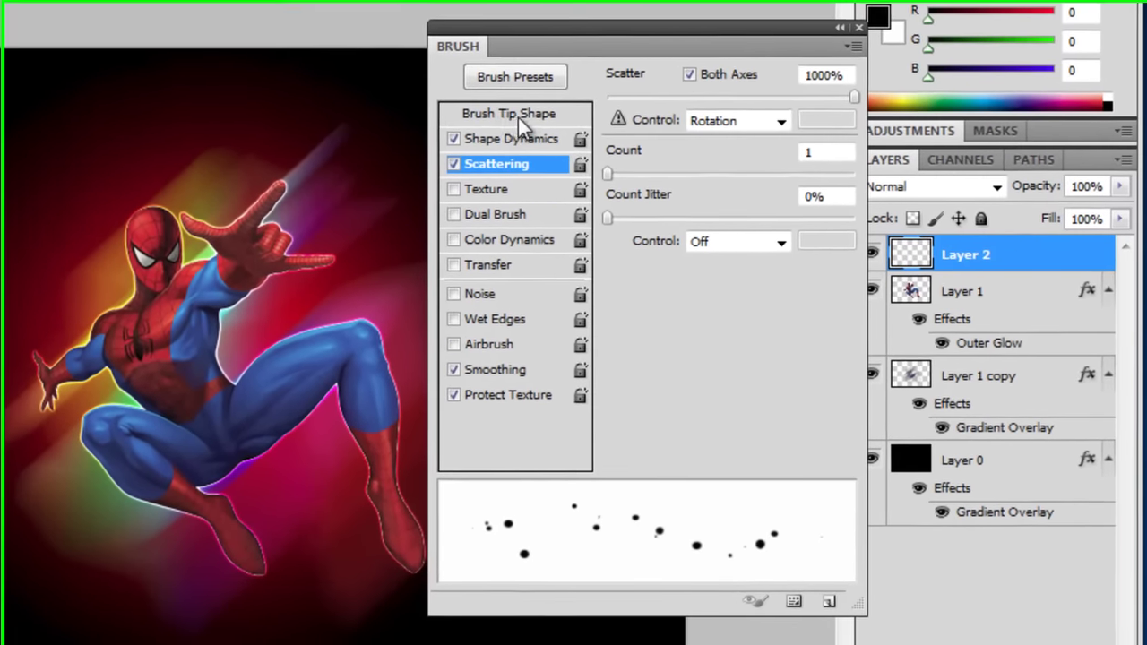
click(502, 114)
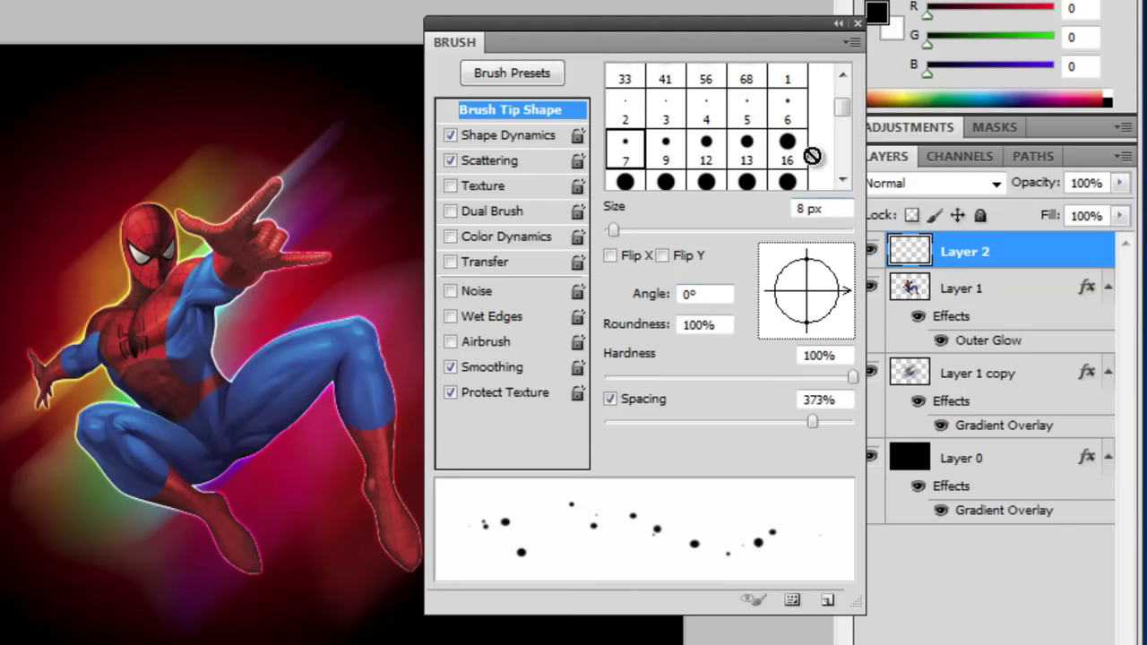
Pick the 7 px round brush tip with size 7 and 131% spacing
scroll(843, 116, down, 1)
scroll(843, 117, down, 1)
scroll(842, 116, up, 3)
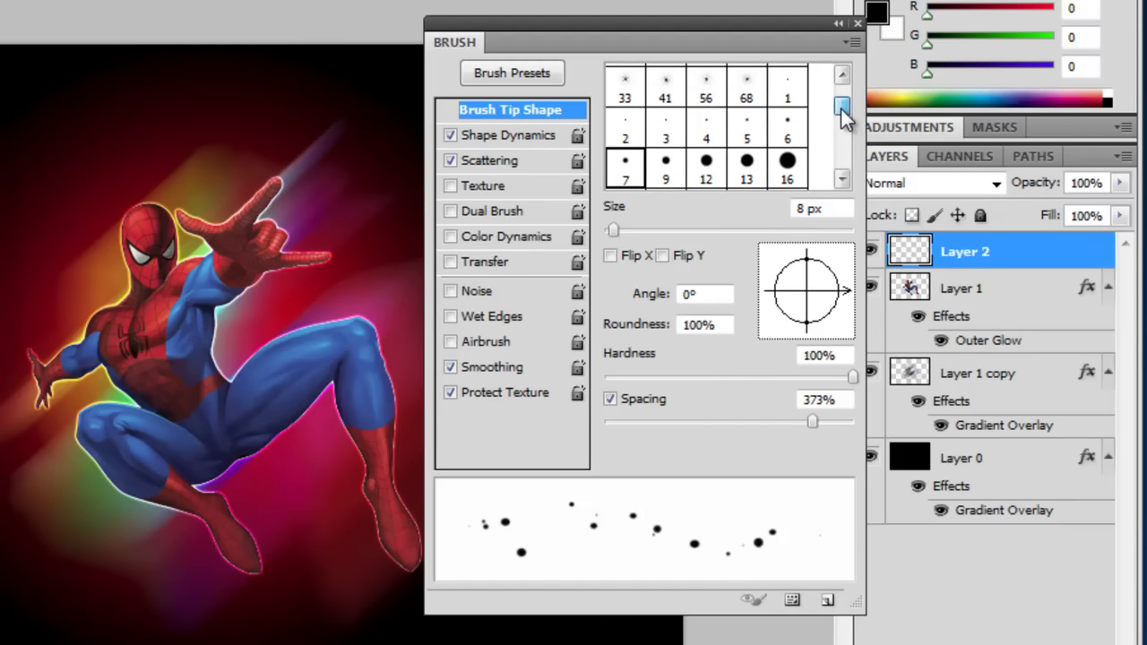
click(744, 175)
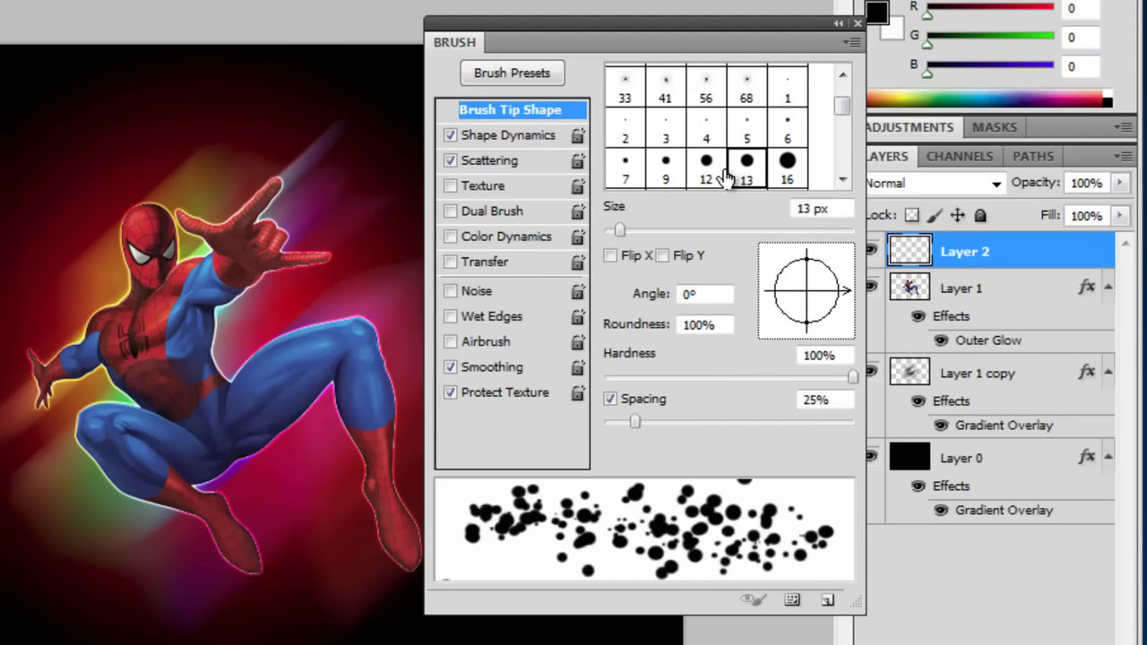
click(669, 177)
click(628, 177)
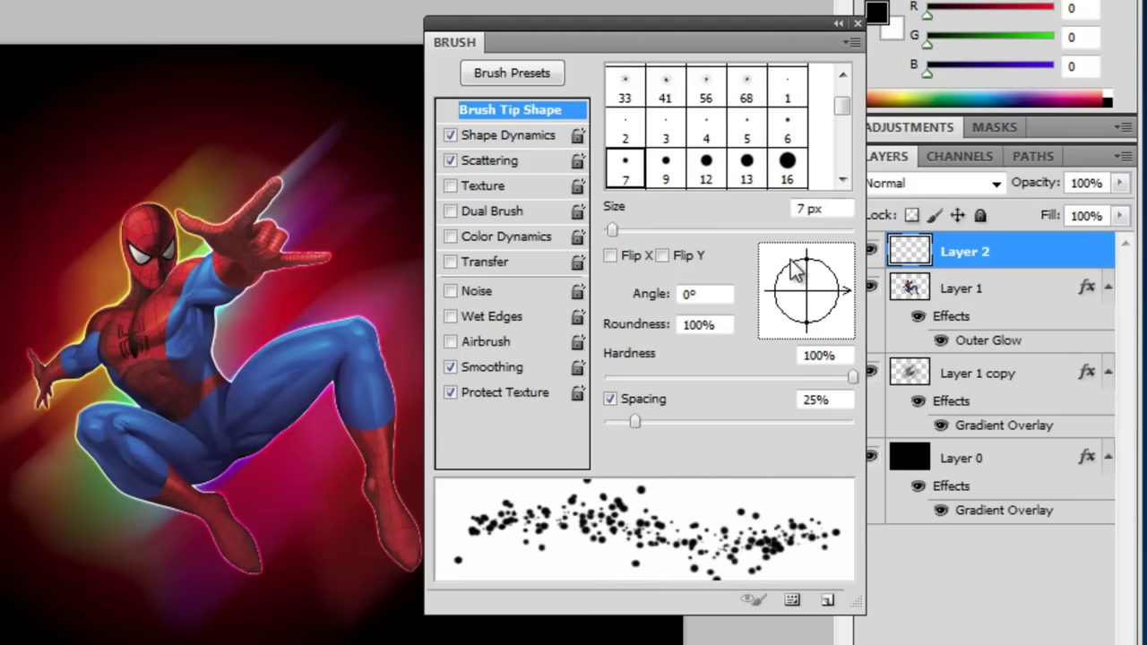
click(807, 208)
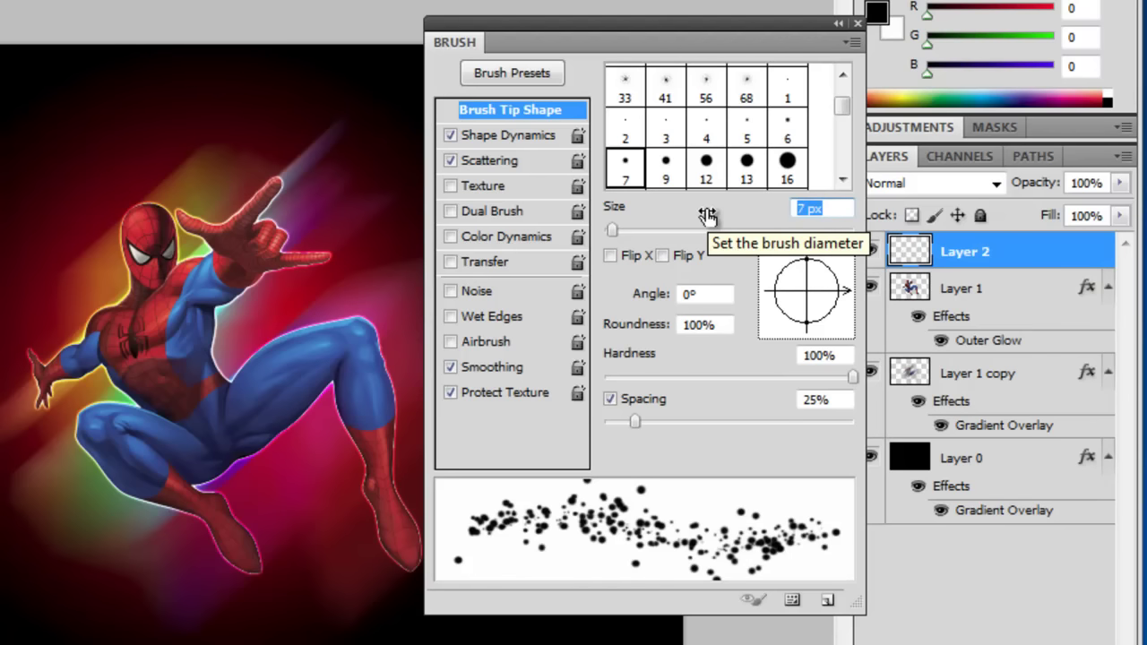
text(7)
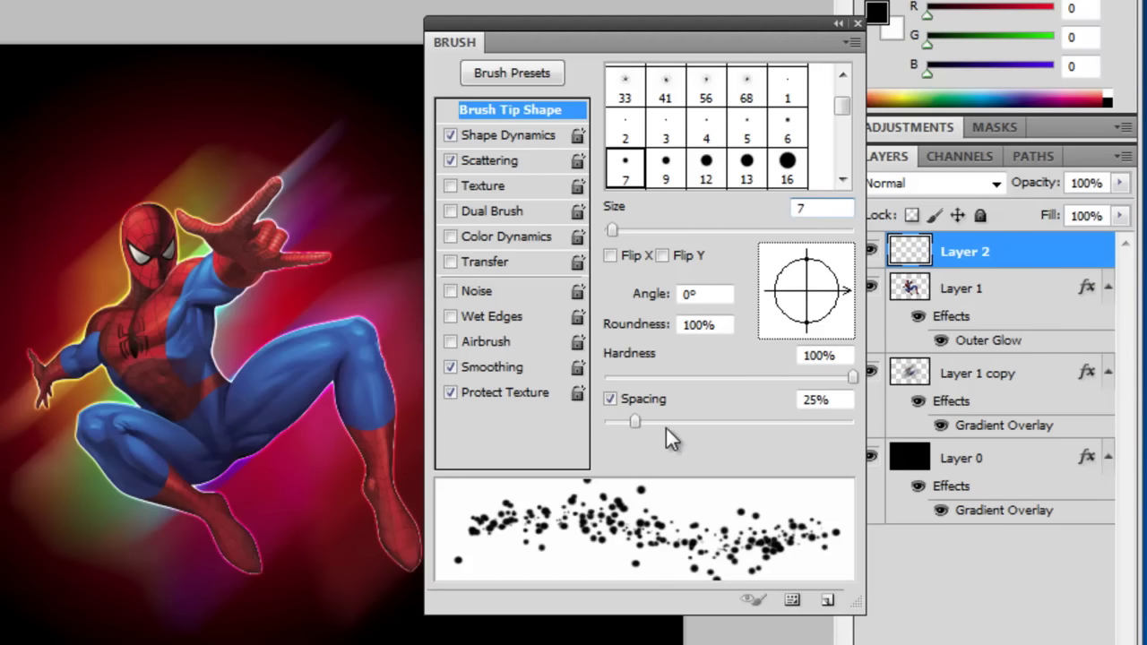
mouse_move(635, 426)
mouse_down()
mouse_move(828, 423)
mouse_move(748, 423)
mouse_up()
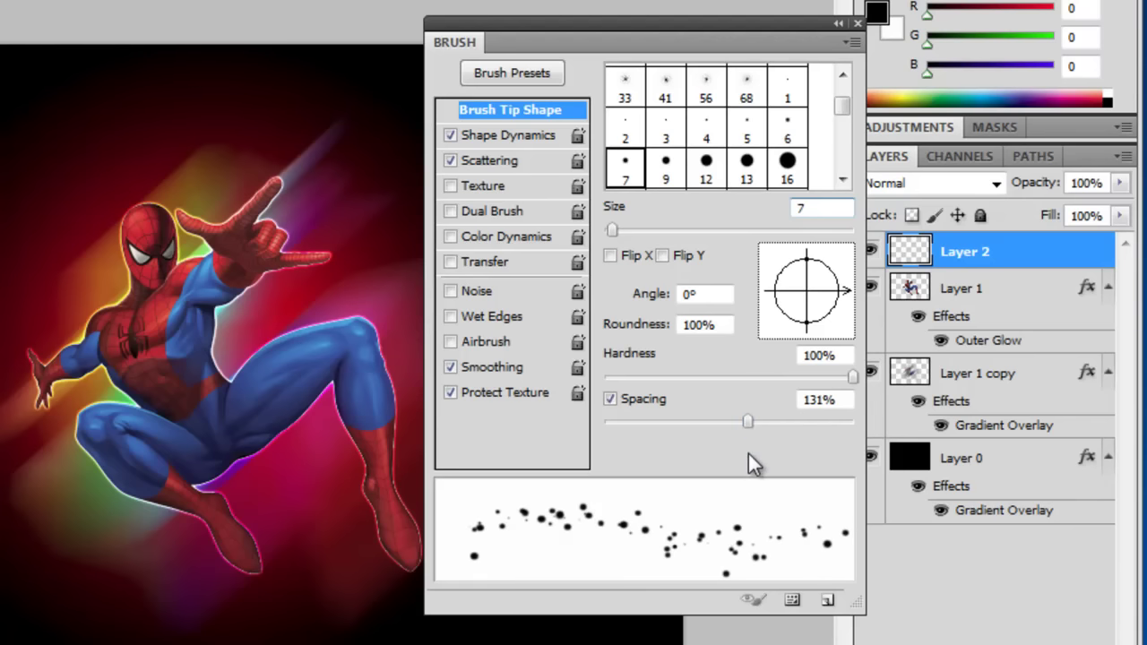
Under Shape Dynamics, set Size Jitter Control to Off and Minimum Diameter to 11%
click(500, 135)
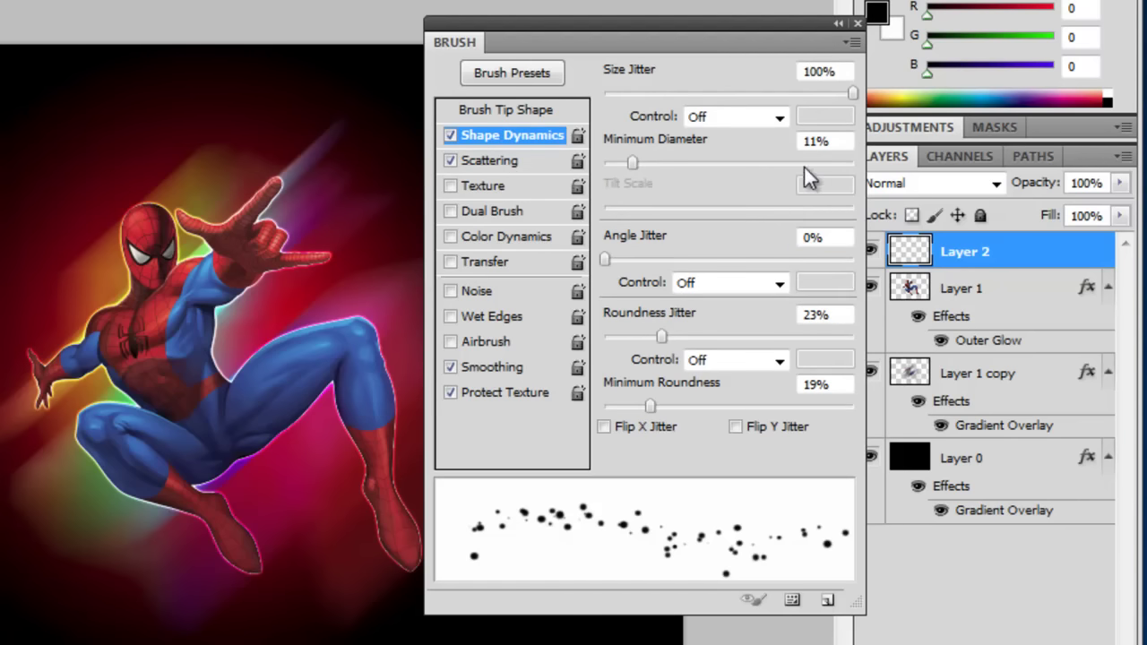
click(780, 118)
click(742, 140)
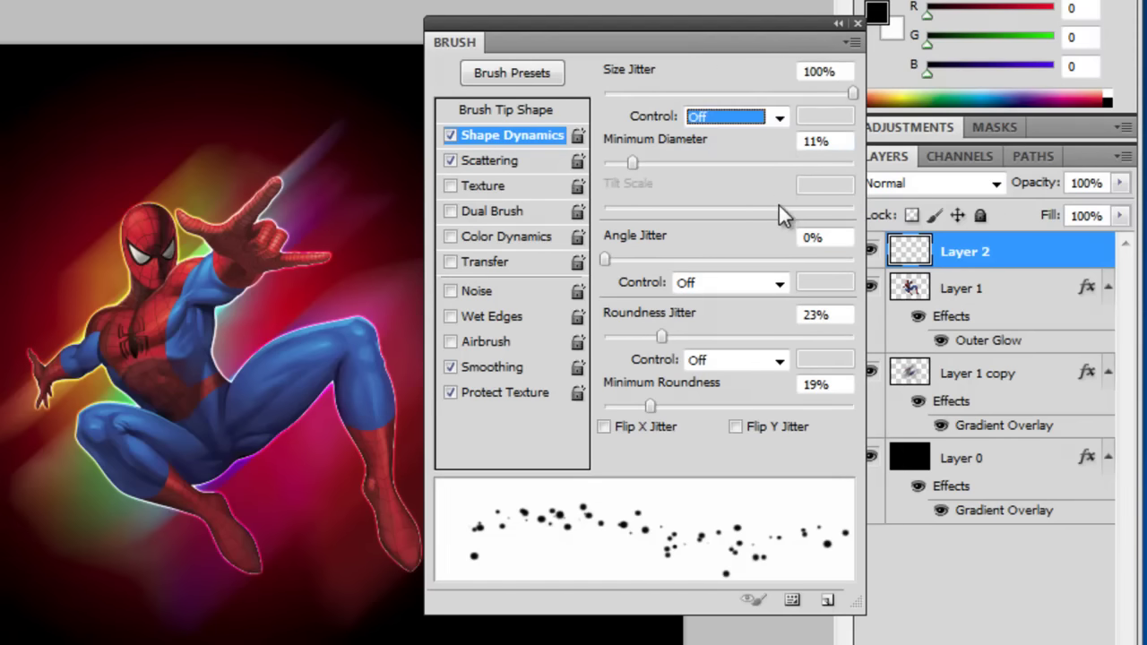
click(845, 142)
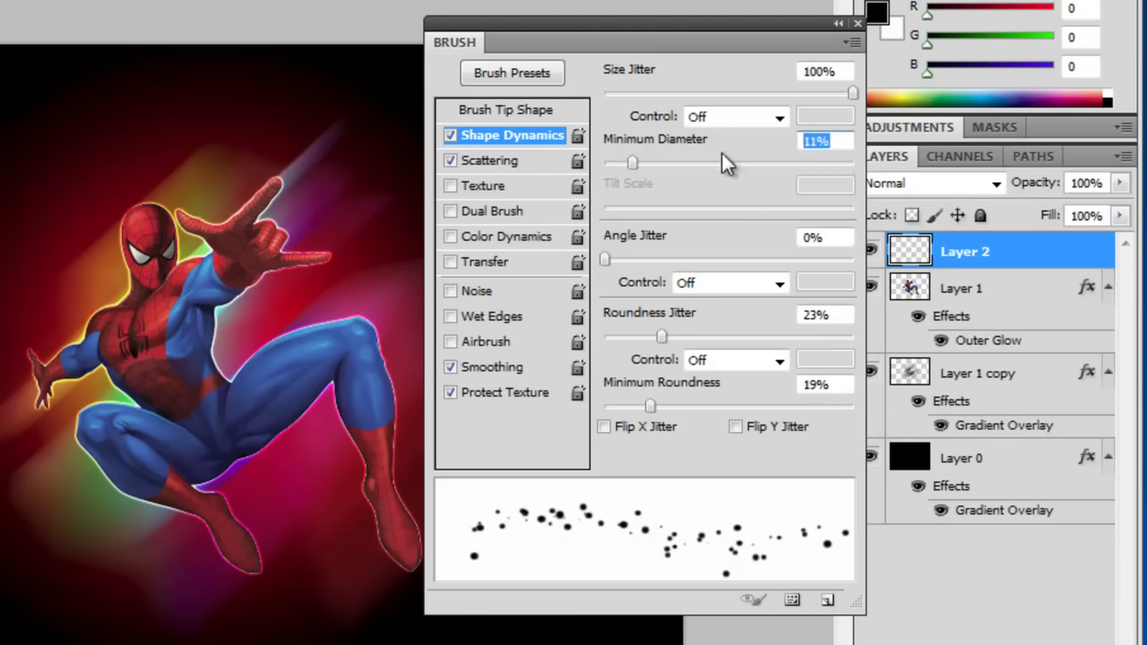
text(11)
Set the brush's Scattering Control to Rotation
click(490, 163)
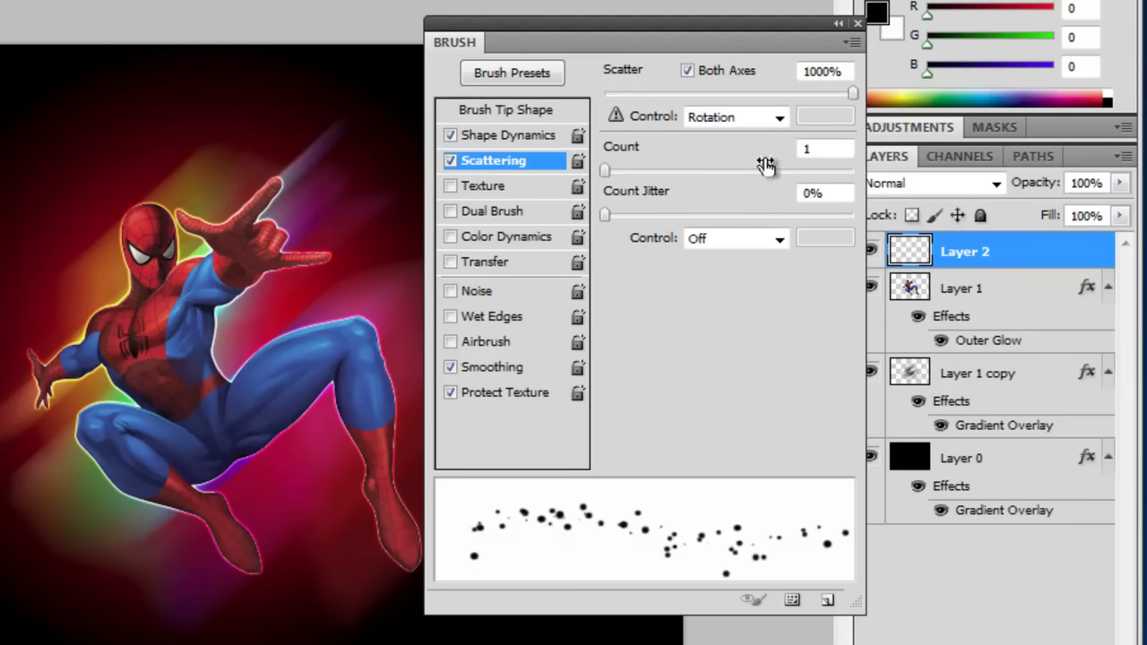
click(776, 124)
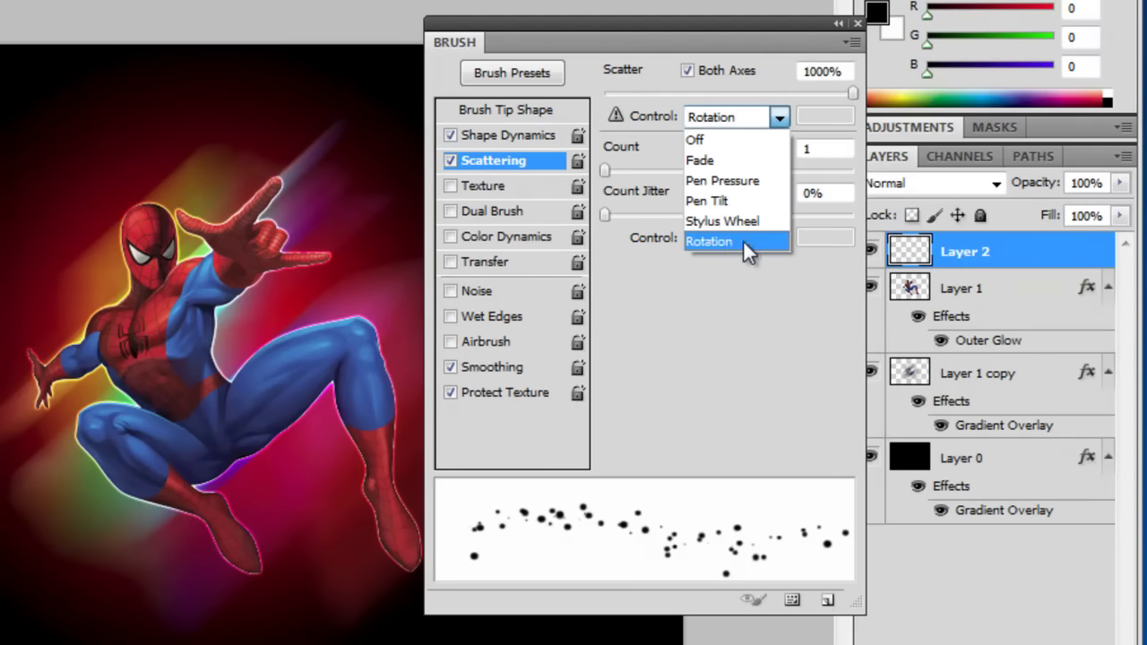
click(707, 242)
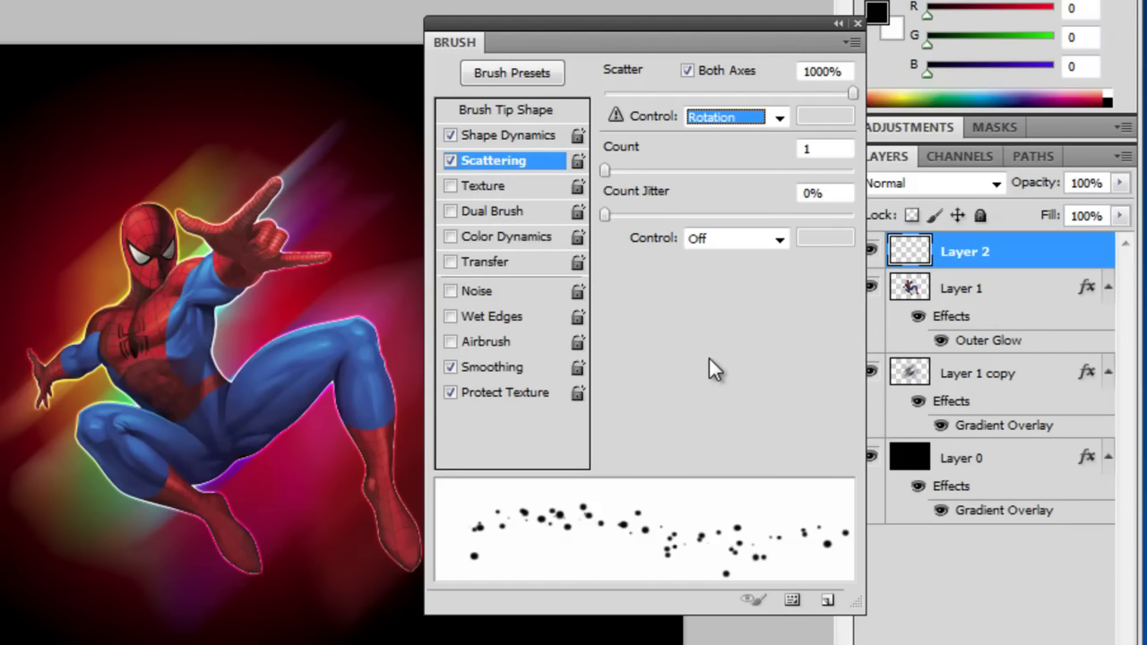
click(504, 367)
Close the Brush panel and make white the foreground colour
click(855, 21)
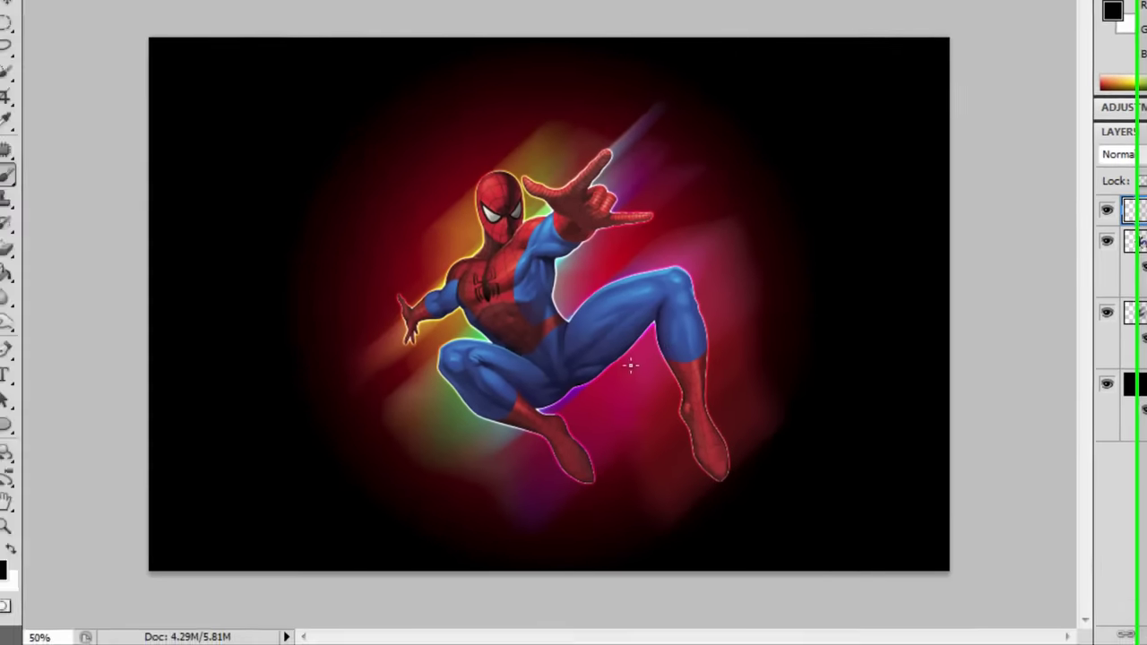
click(55, 476)
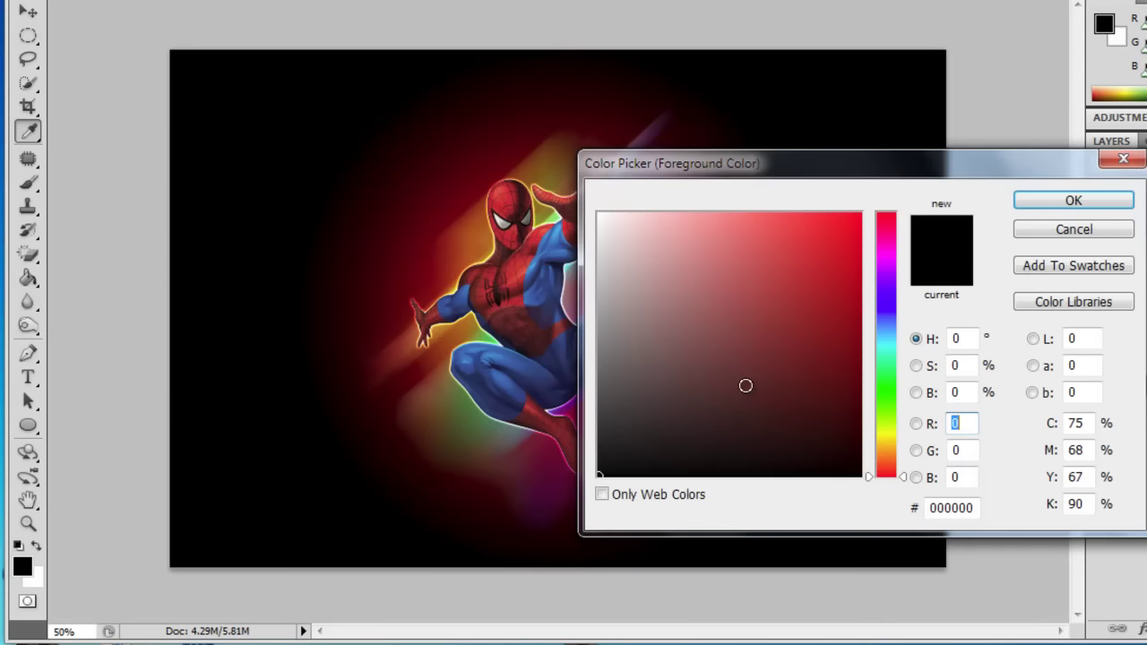
drag(745, 384, 538, 152)
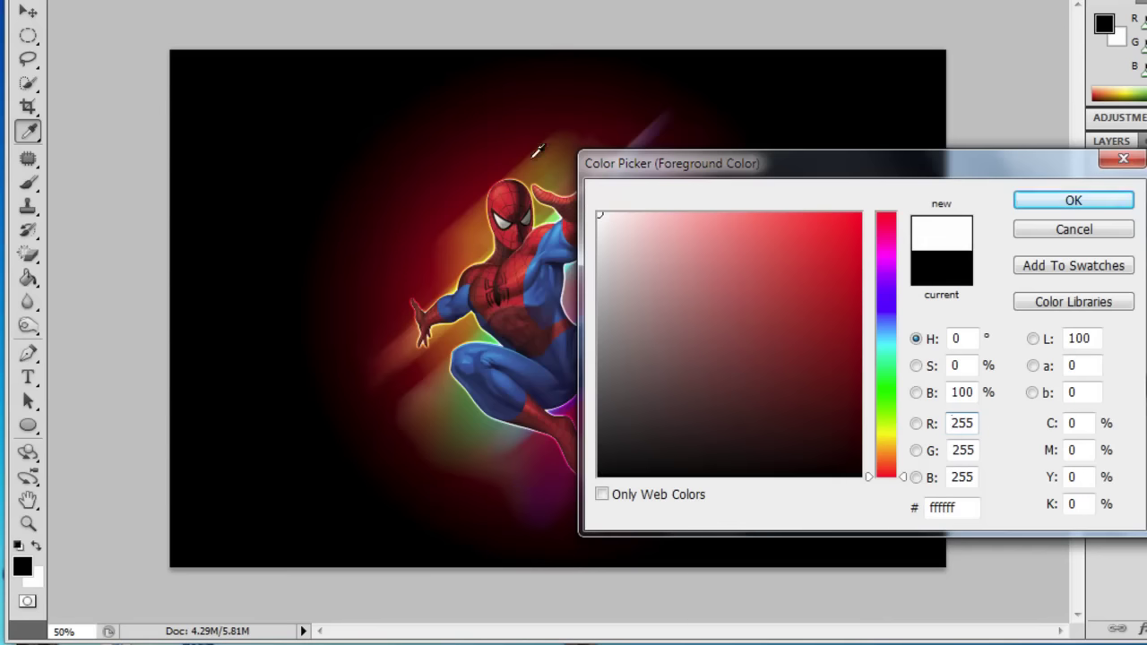
click(1051, 205)
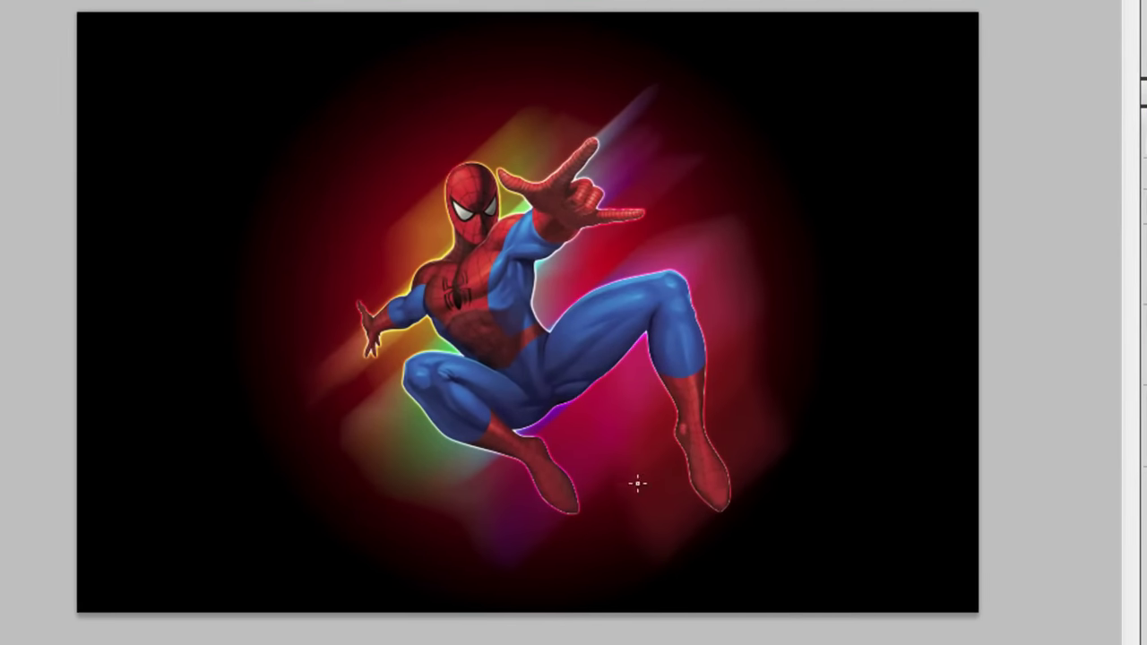
Paint scattered white sparkles along Spider-Man's legs, feet and torso
drag(665, 441, 690, 384)
mouse_move(711, 322)
mouse_down()
mouse_move(439, 417)
mouse_move(372, 336)
mouse_move(452, 492)
mouse_move(692, 263)
mouse_move(622, 394)
mouse_move(667, 282)
mouse_move(564, 407)
mouse_move(665, 152)
mouse_move(501, 157)
mouse_move(425, 296)
mouse_move(376, 318)
mouse_move(758, 297)
mouse_move(731, 305)
mouse_move(695, 518)
mouse_move(377, 425)
mouse_move(398, 372)
mouse_up()
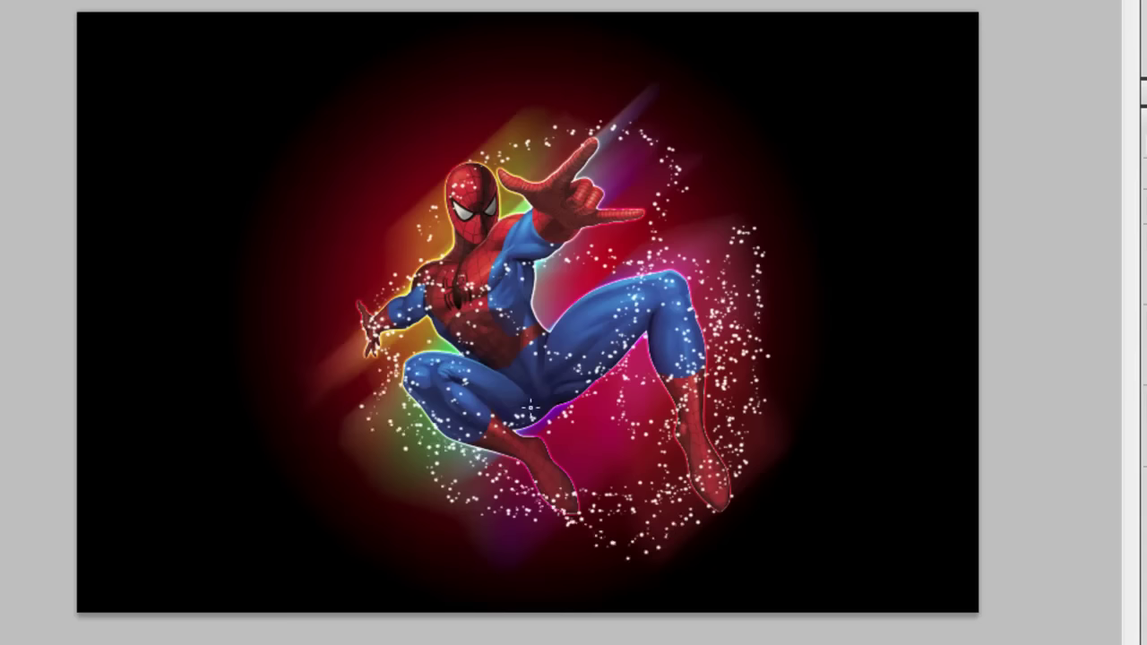
mouse_move(530, 407)
mouse_down()
mouse_move(704, 260)
mouse_move(621, 173)
mouse_move(522, 197)
mouse_move(581, 323)
mouse_up()
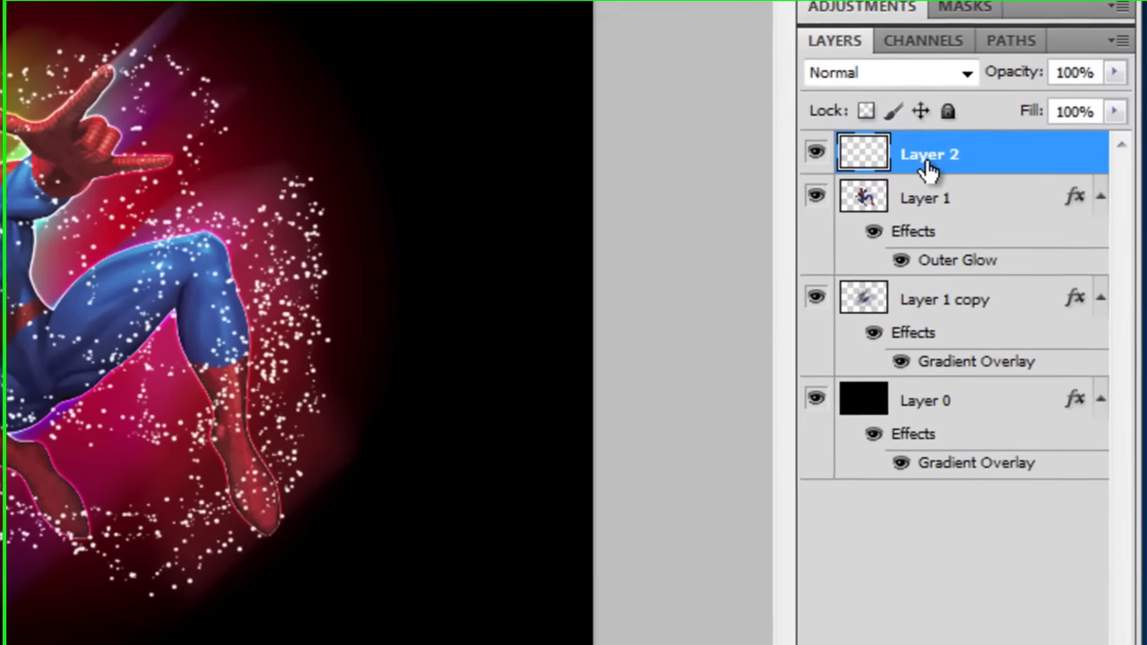
Give Layer 2 a white Outer Glow at 100% opacity using Color Dodge blending
right_click(925, 156)
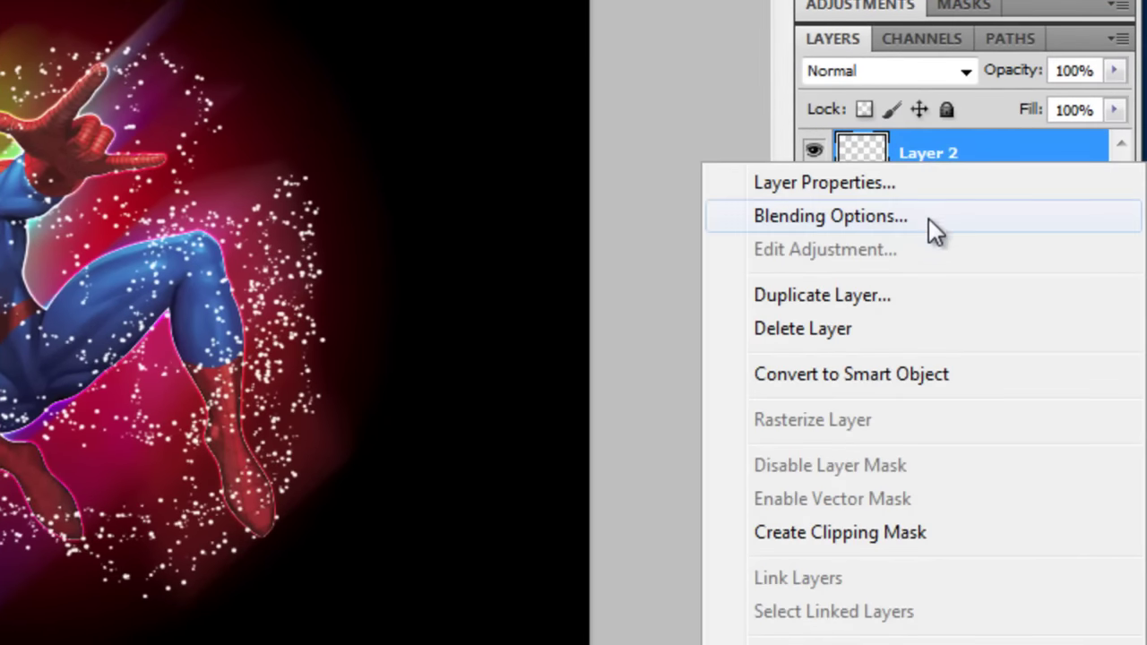
click(852, 217)
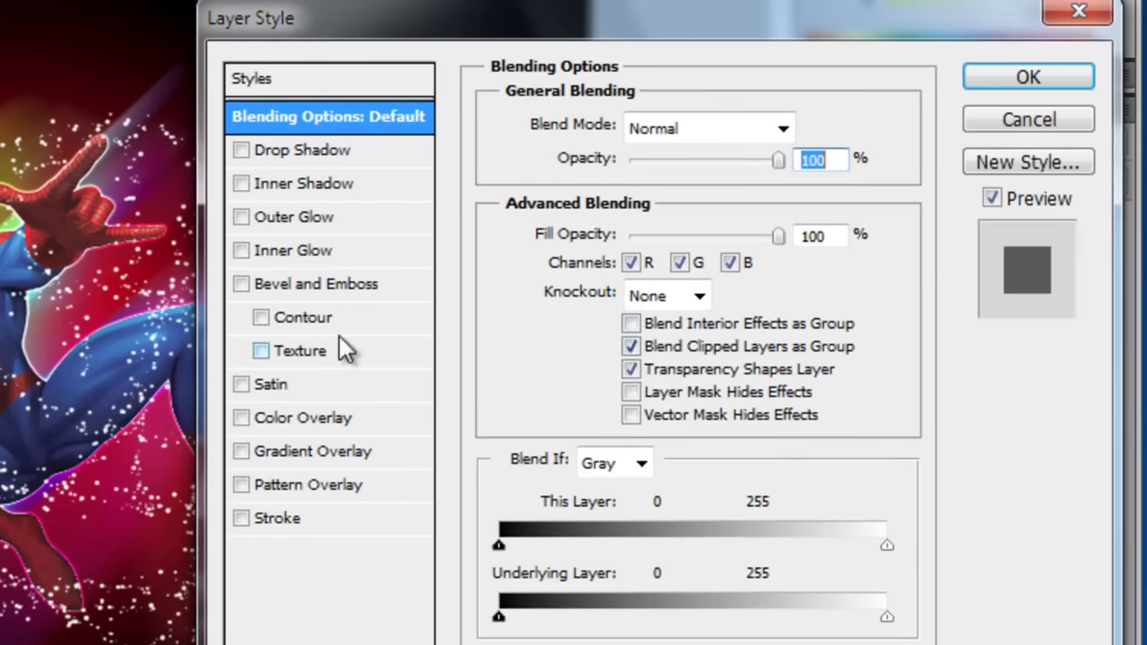
click(319, 216)
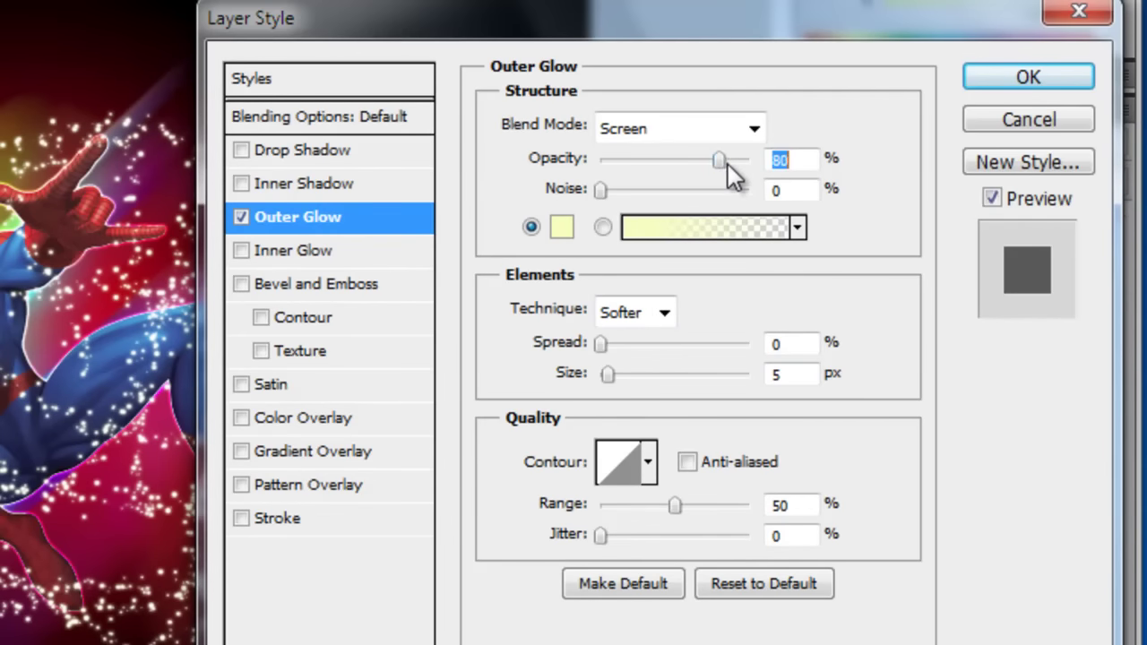
drag(719, 163, 774, 163)
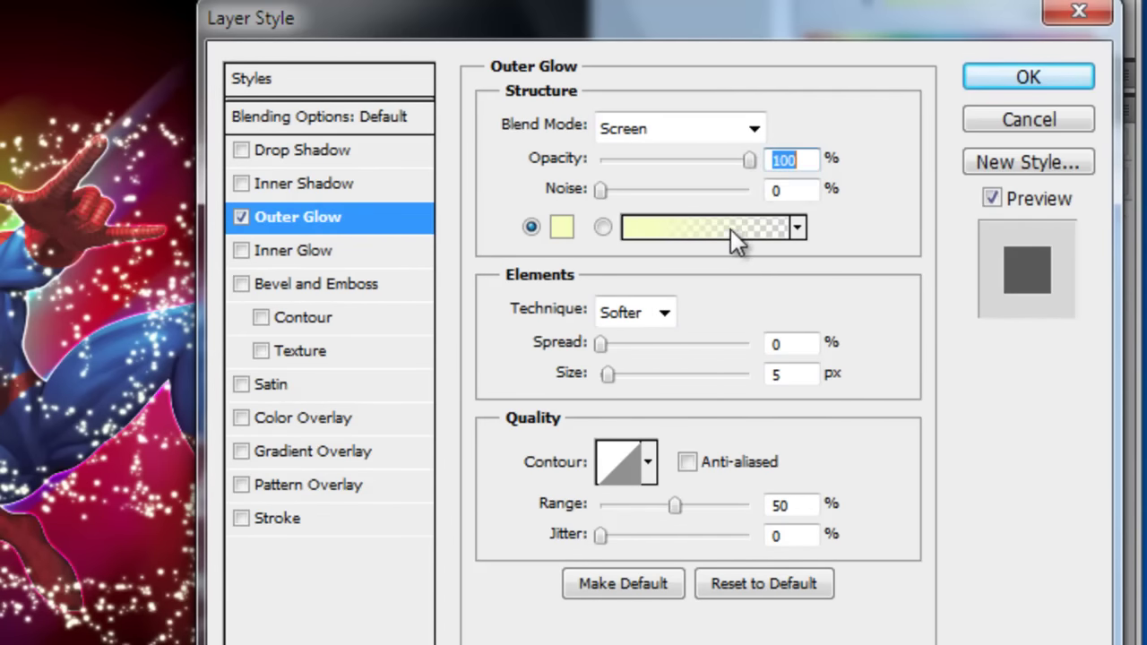
click(572, 227)
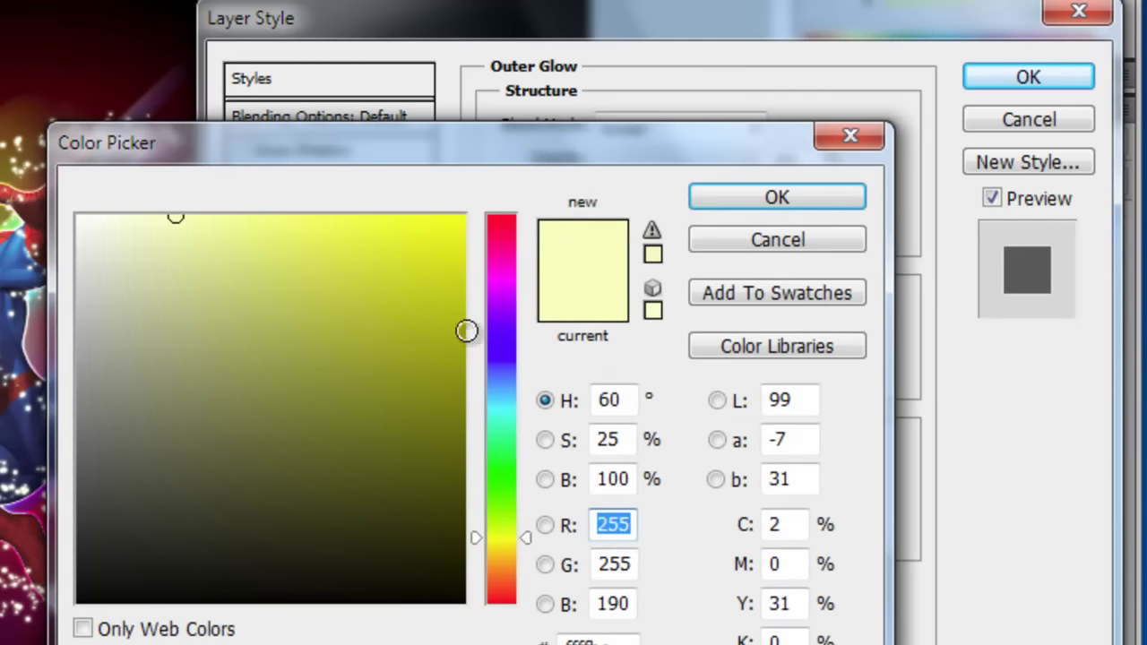
click(72, 213)
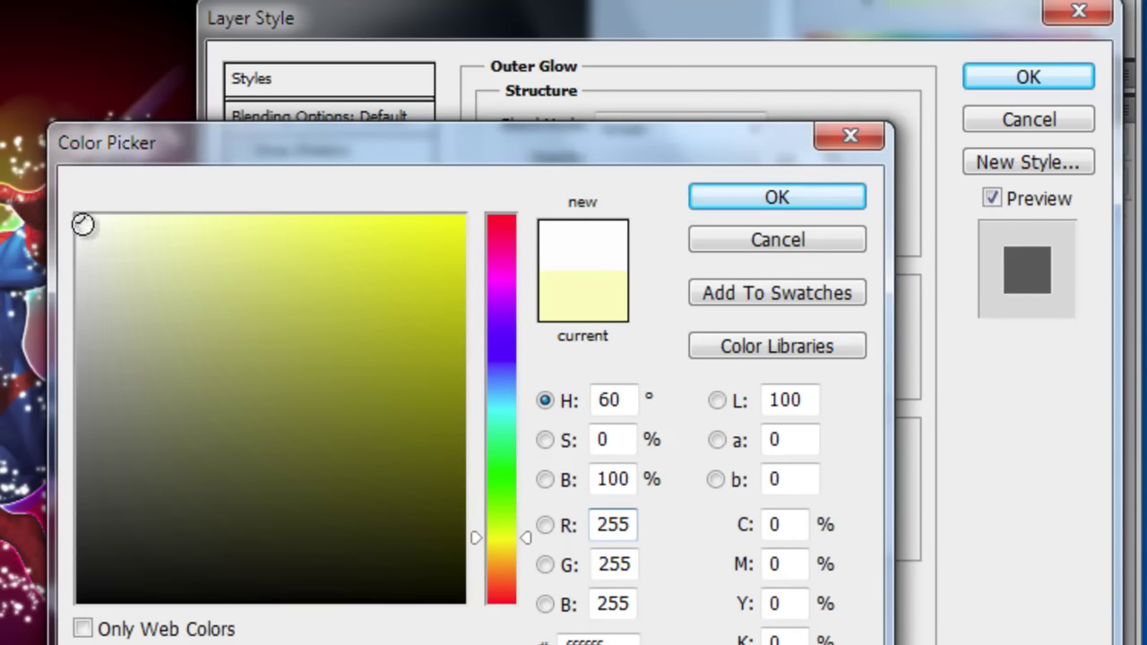
click(734, 199)
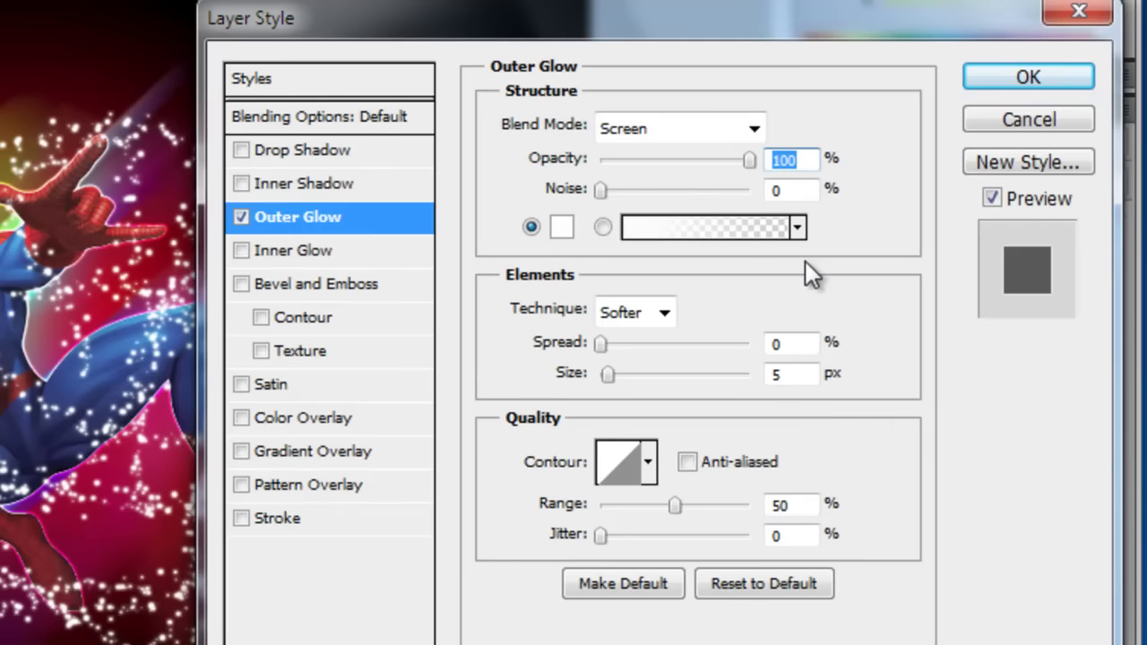
click(754, 128)
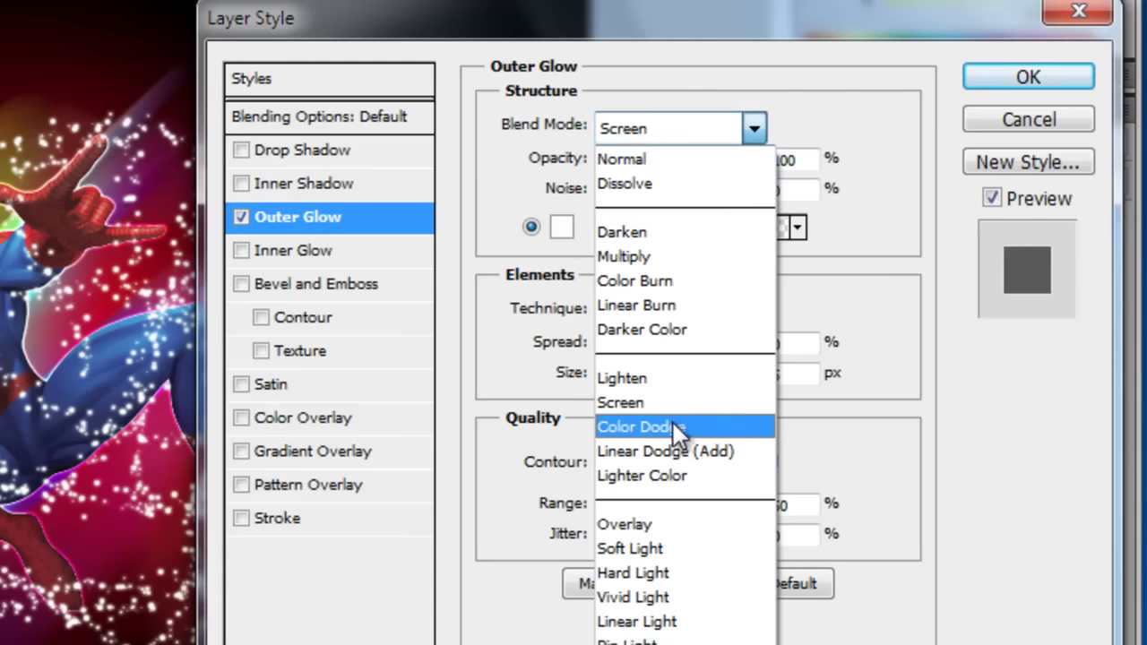
click(683, 428)
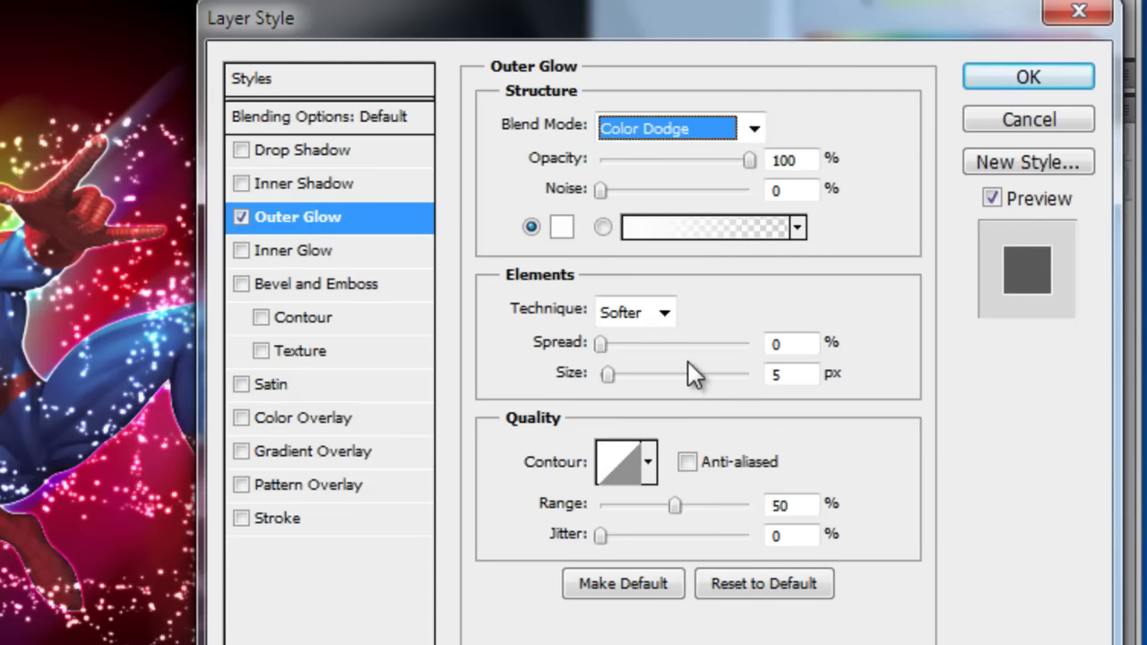
click(993, 85)
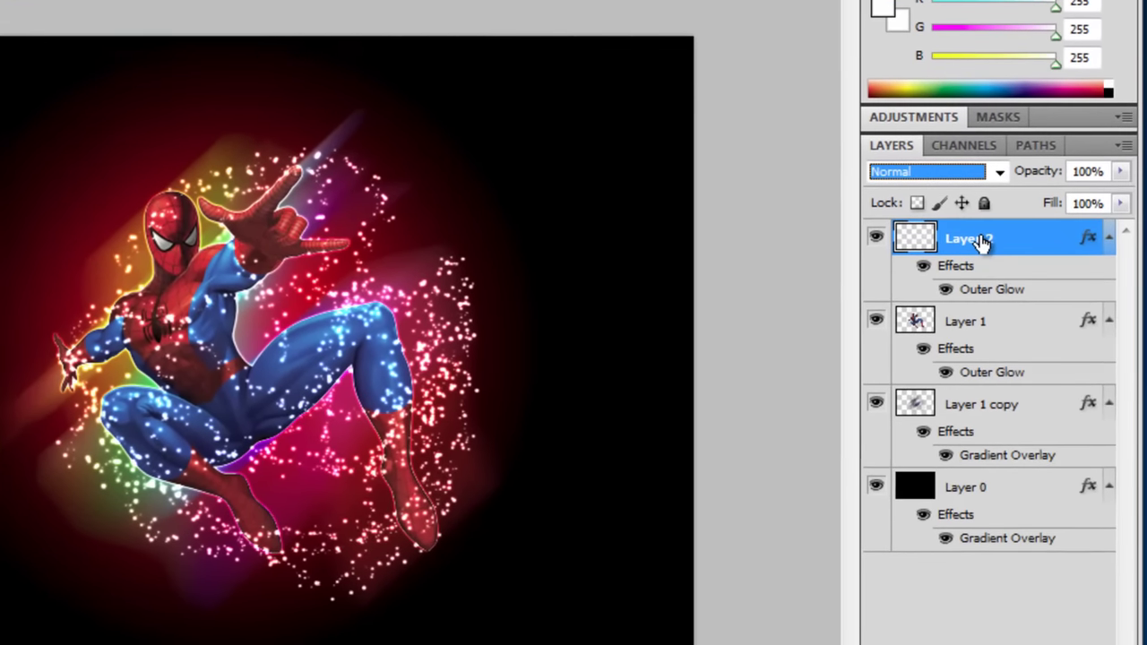
Set Layer 2 to Screen blend mode and move it below Layer 1
click(998, 173)
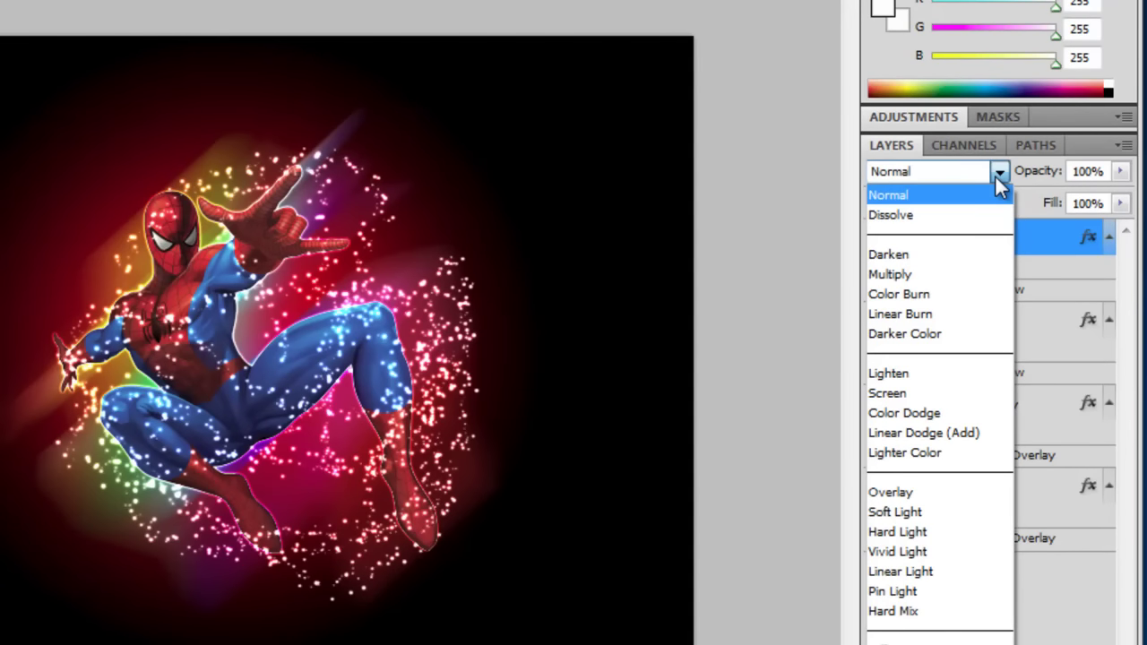
click(925, 393)
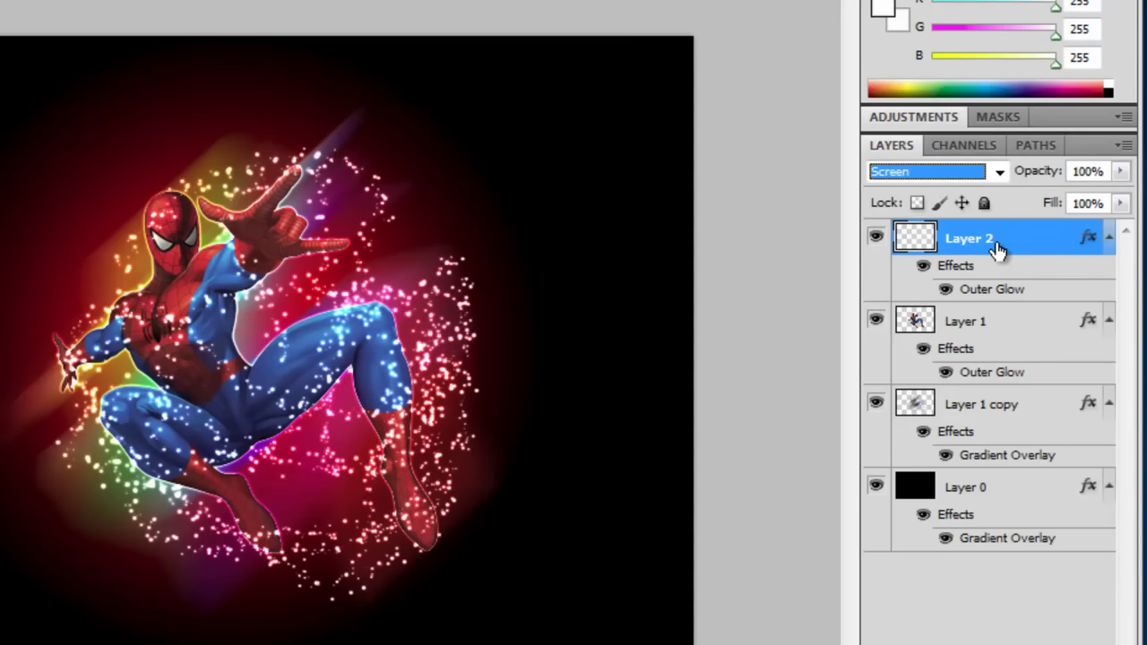
drag(996, 252, 996, 384)
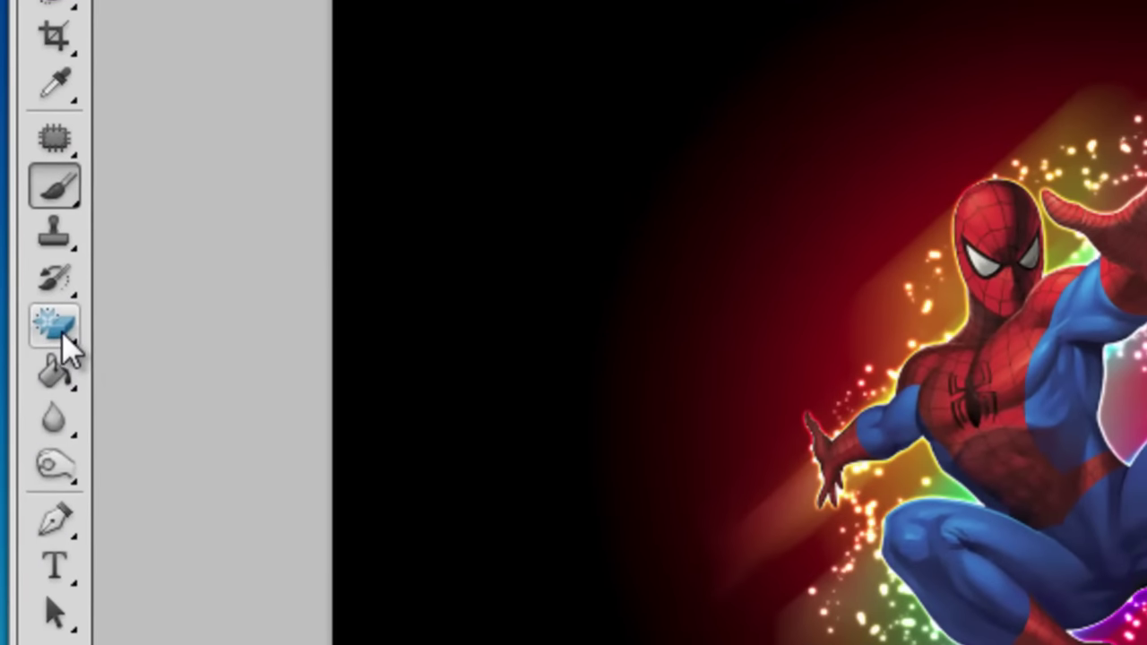
Erase the stray sparkles above Spider-Man's raised hand with the Eraser Tool
right_click(27, 308)
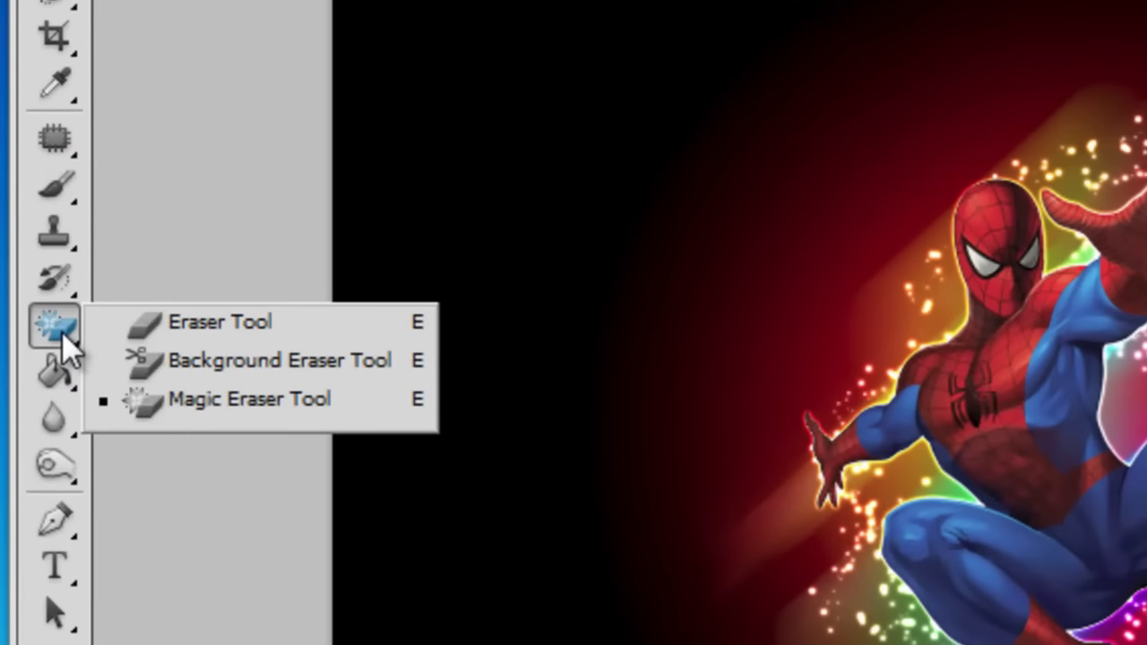
click(115, 322)
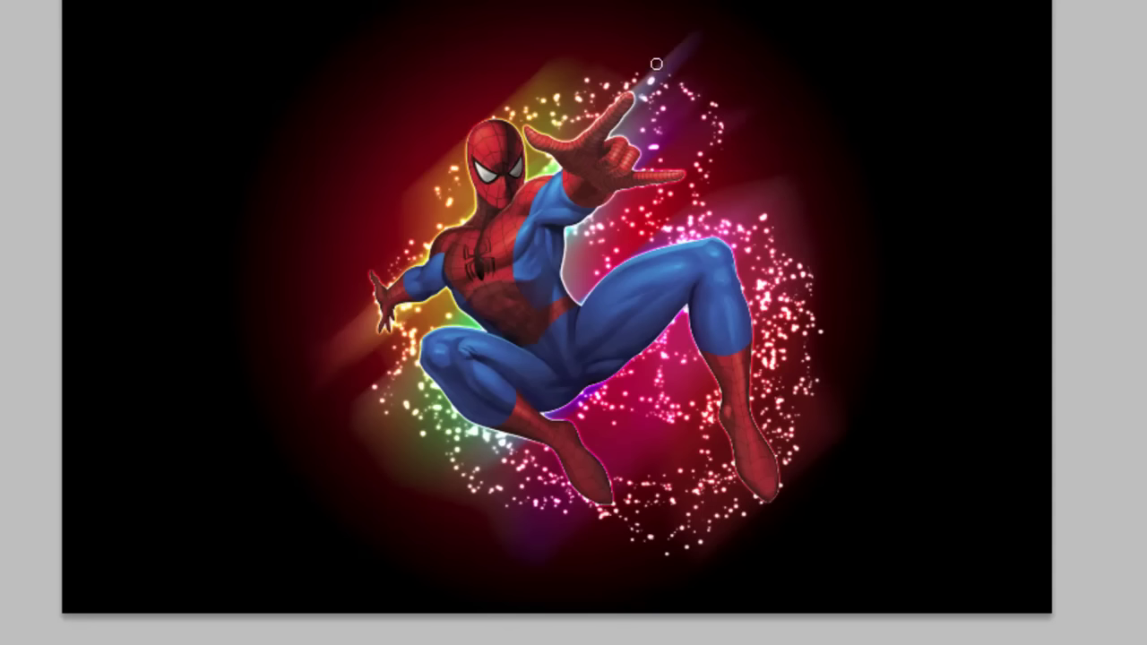
mouse_move(714, 105)
mouse_down()
mouse_move(714, 120)
mouse_move(670, 69)
mouse_up()
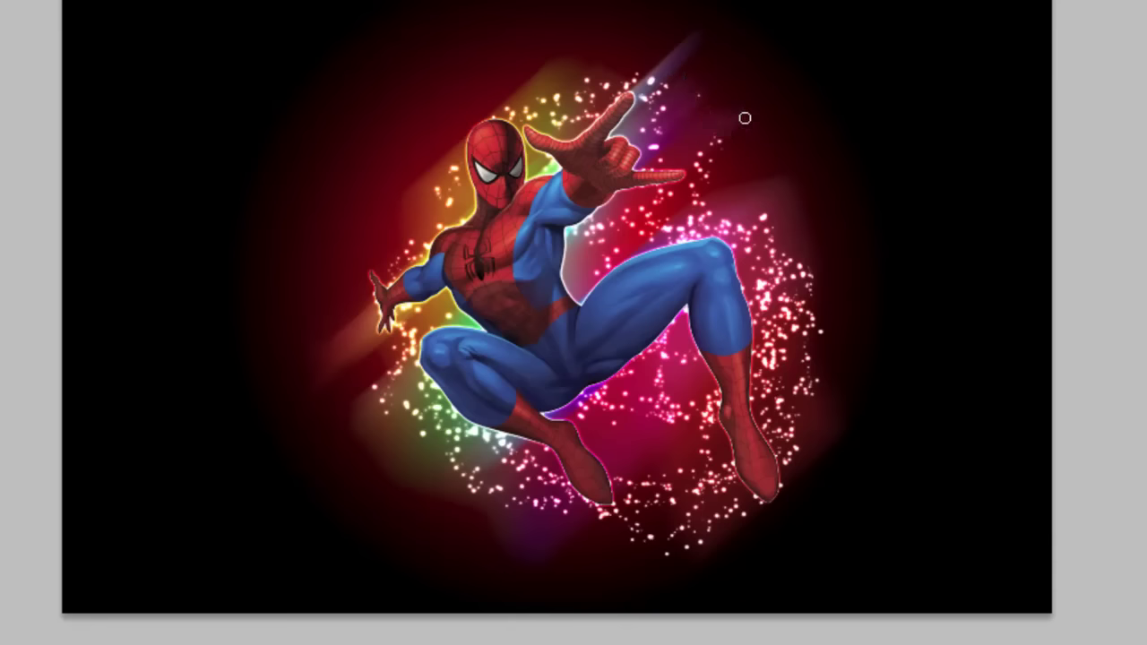